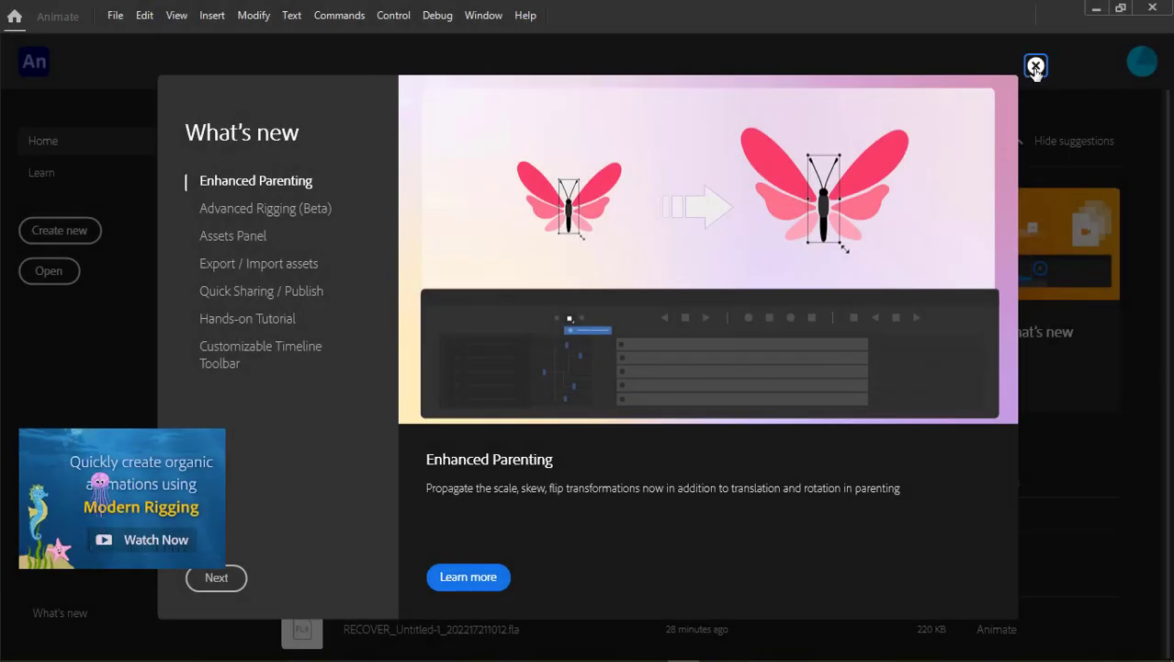
Dismiss the What's new screen and create a blank HD 1280x720 document.
{"action": "key", "text": "Escape"}
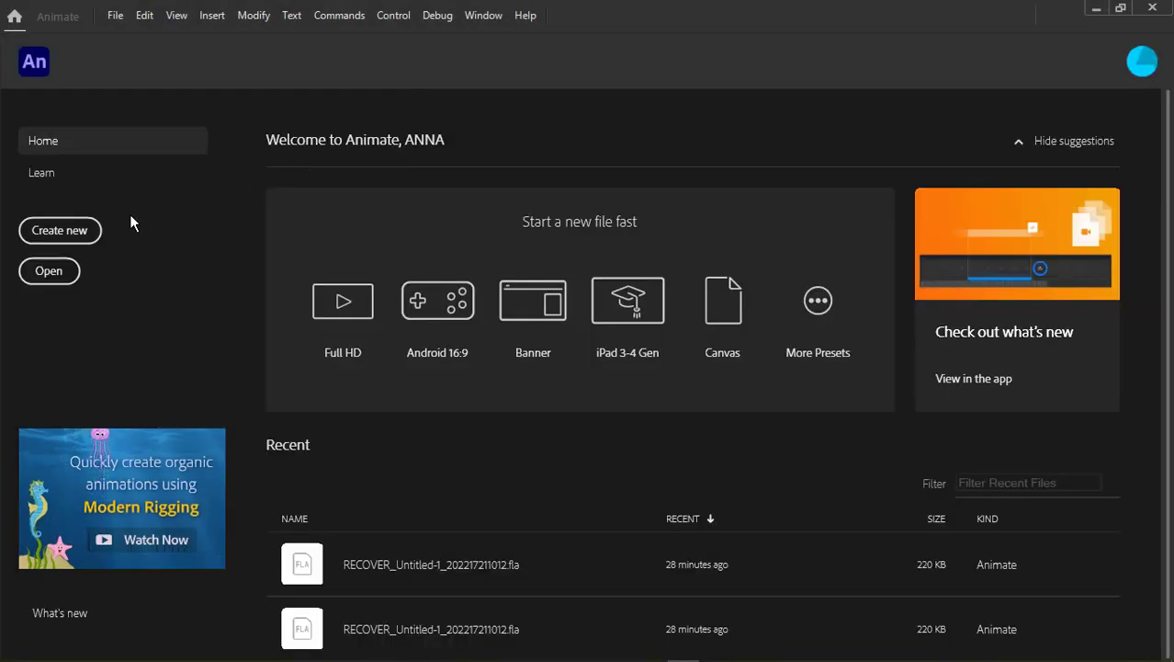
{"action": "left_click", "coordinate": [81, 232]}
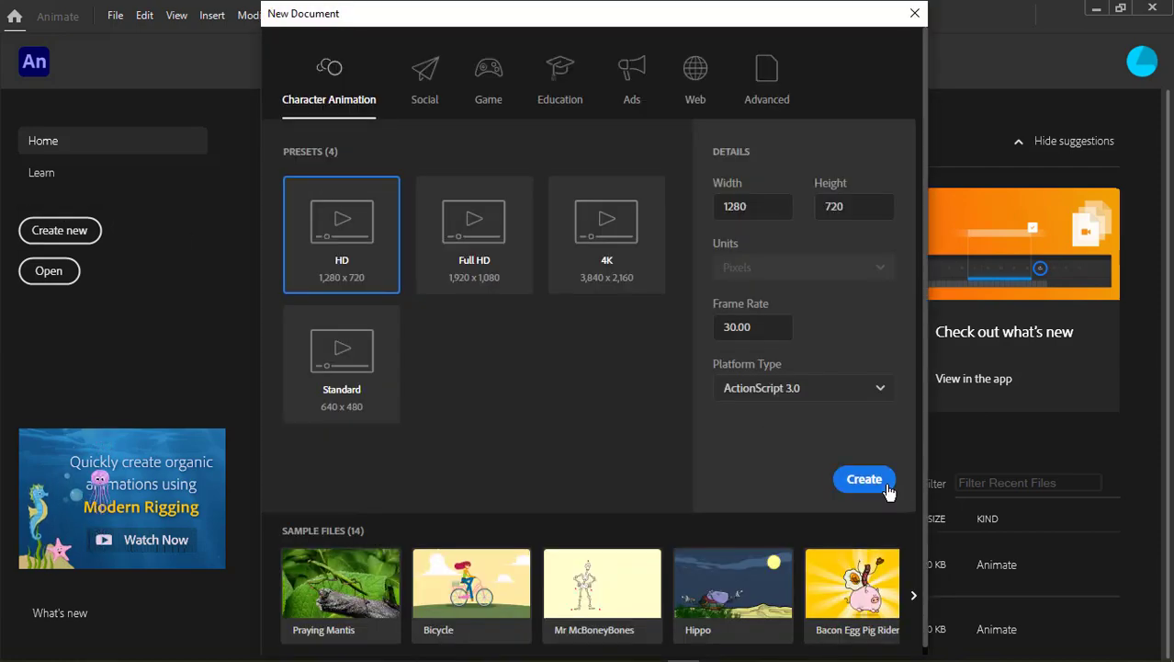
{"action": "left_click", "coordinate": [887, 492]}
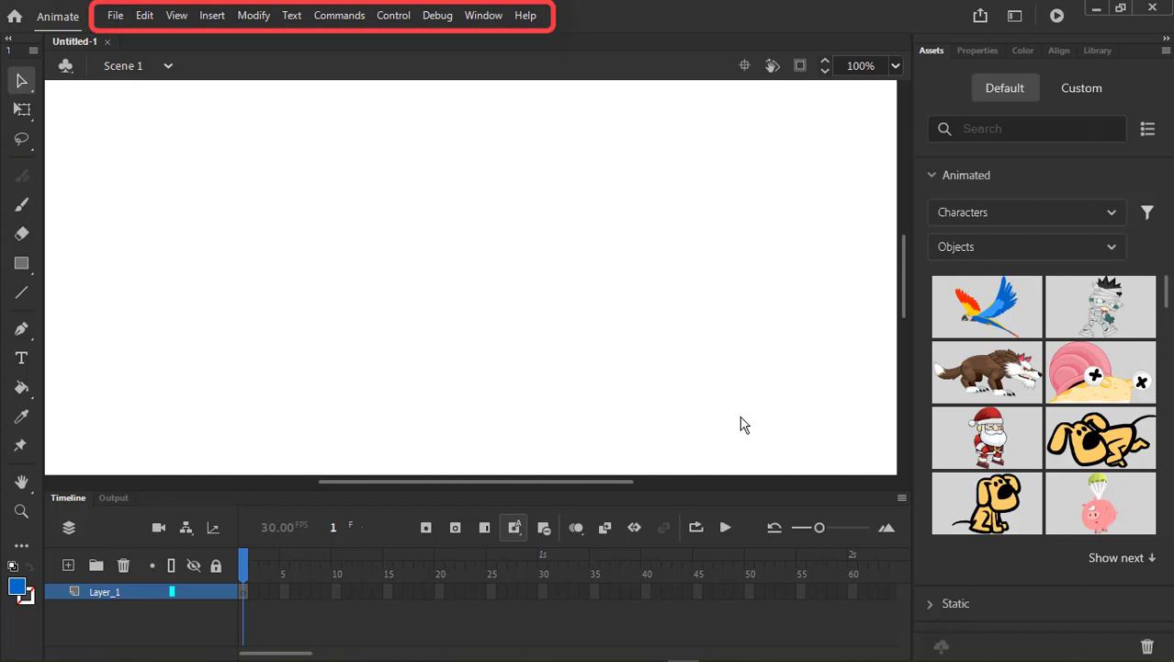
Browse the File > Export options without choosing, then show the Properties panel via Window.
{"action": "left_click", "coordinate": [117, 16]}
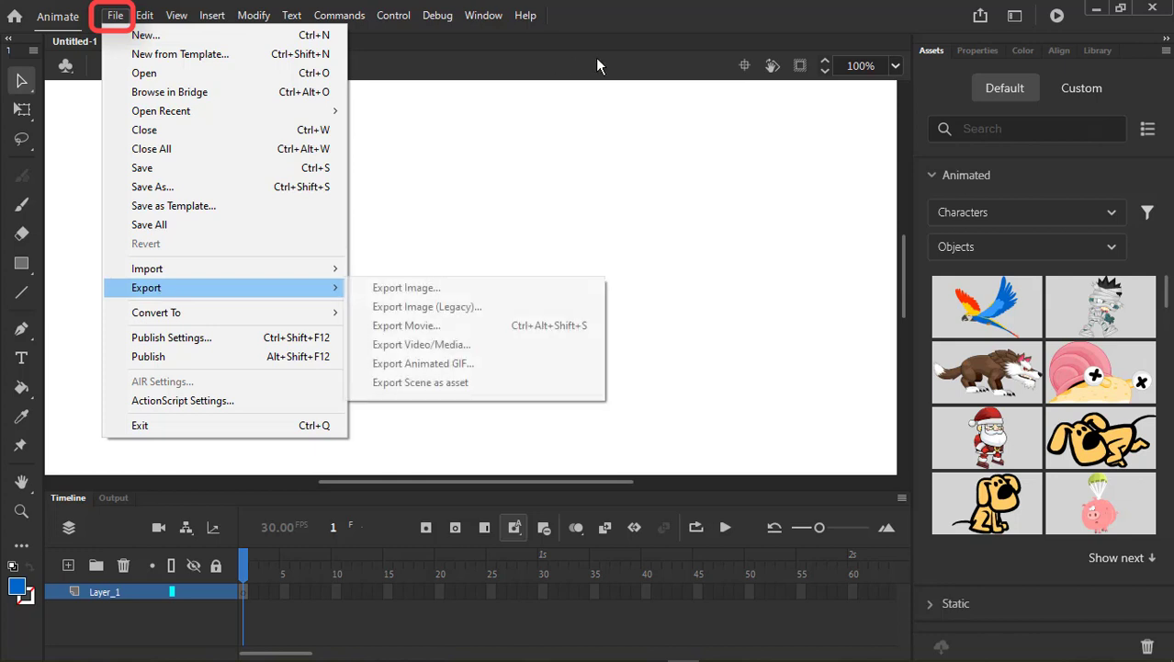
{"action": "left_click", "coordinate": [614, 199]}
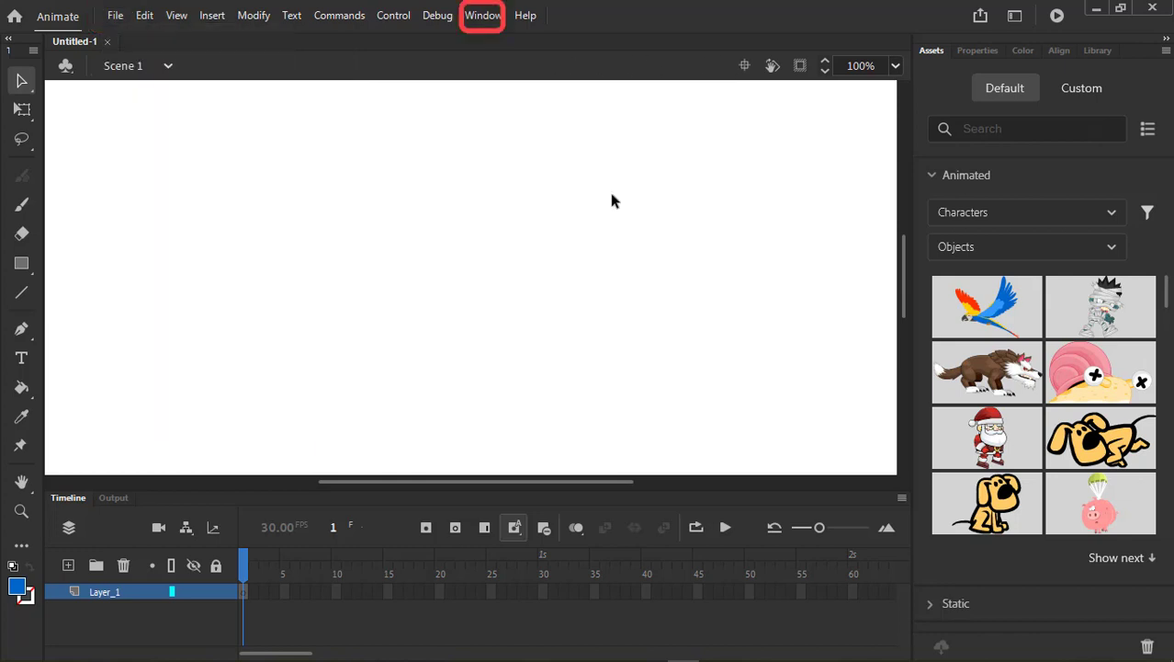
{"action": "left_click", "coordinate": [493, 18]}
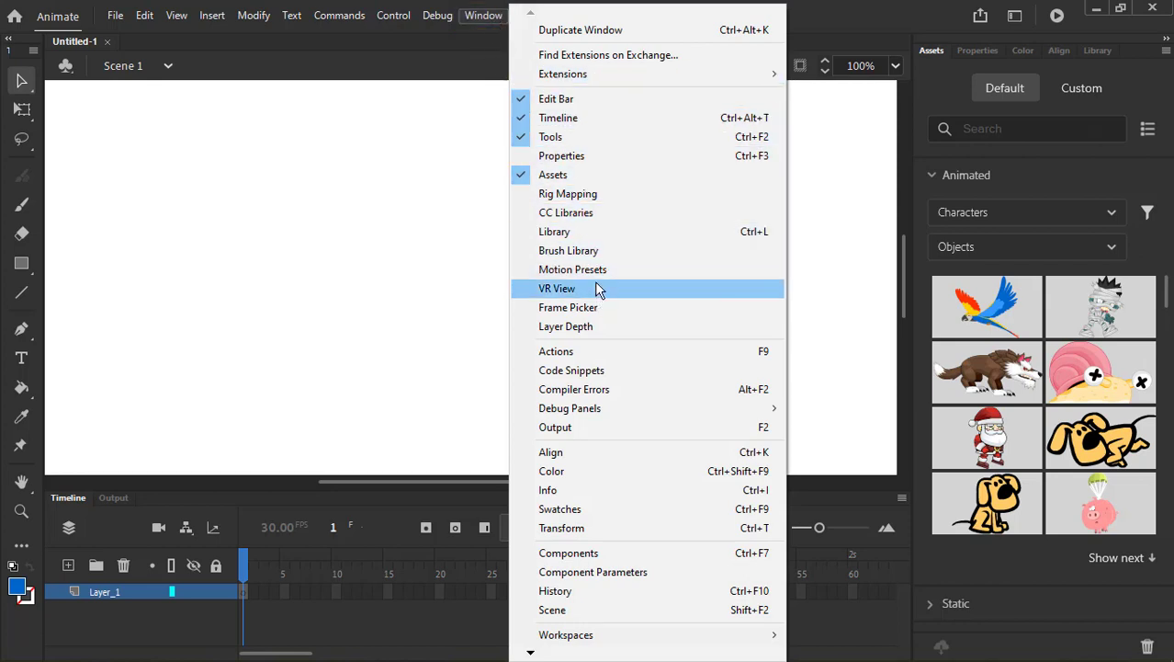
{"action": "left_click", "coordinate": [607, 157]}
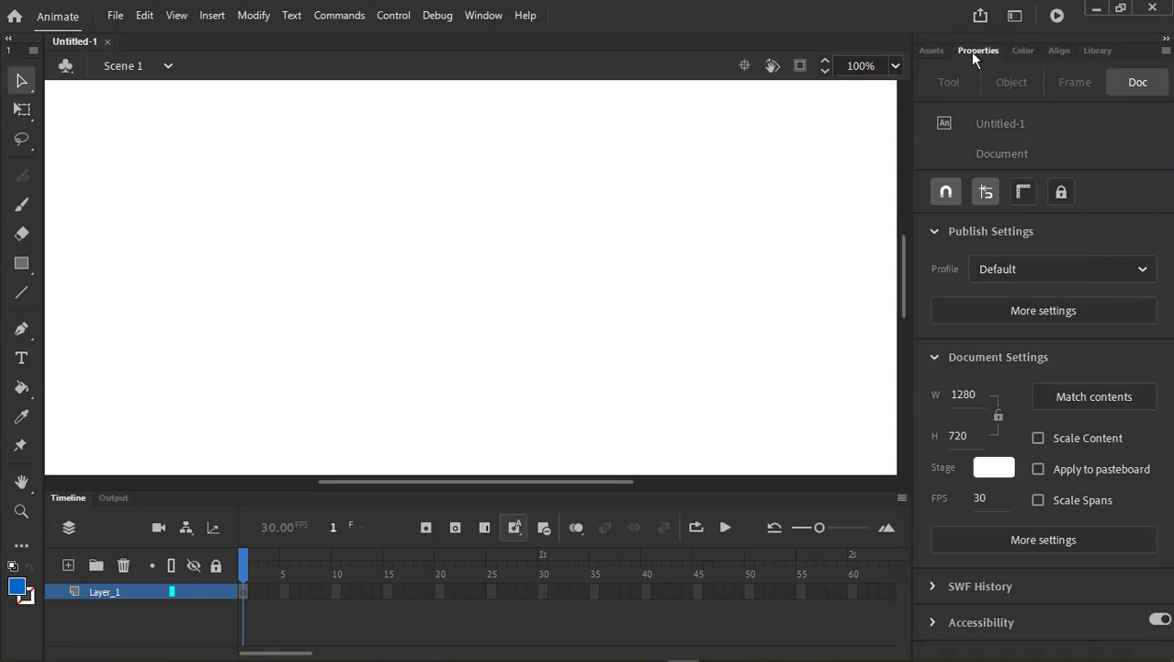
Float the Properties panel, collapse and expand it, then dock it back beside the Library.
{"action": "left_click_drag", "start_coordinate": [975, 55], "coordinate": [538, 131]}
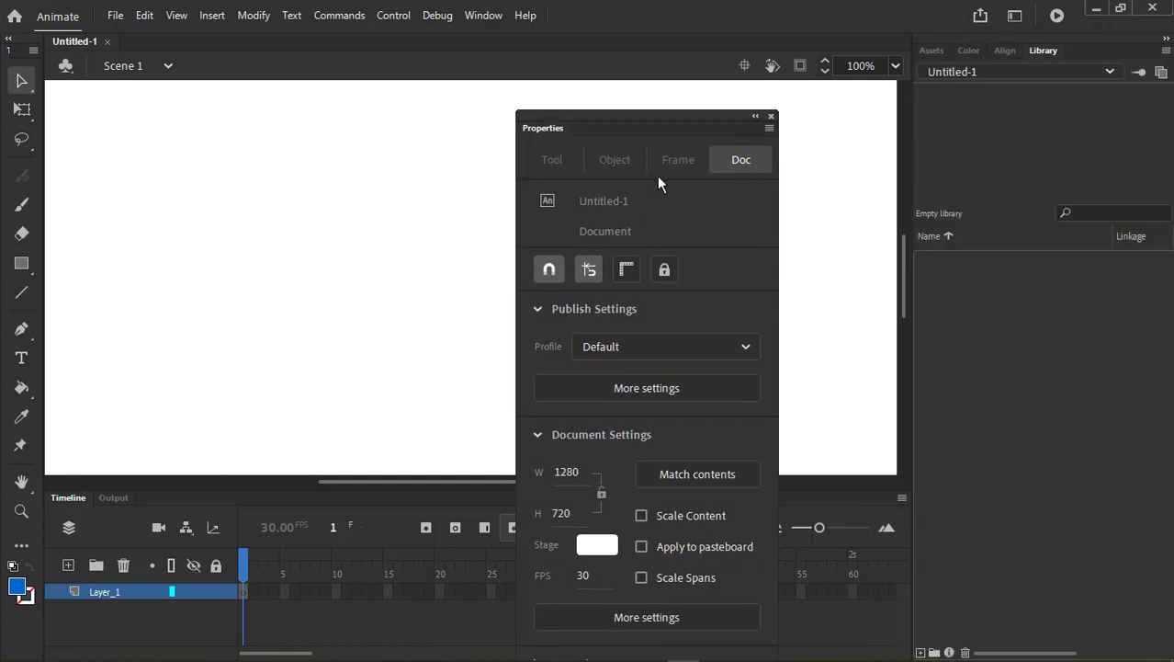
{"action": "left_click", "coordinate": [755, 117]}
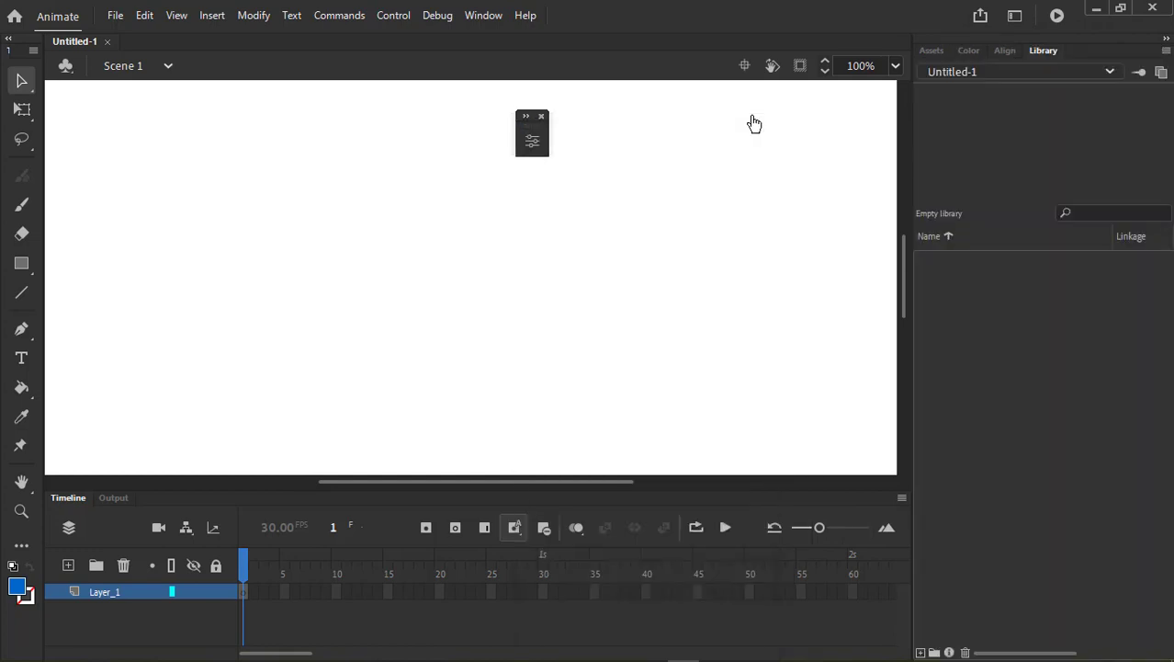
{"action": "left_click", "coordinate": [528, 116]}
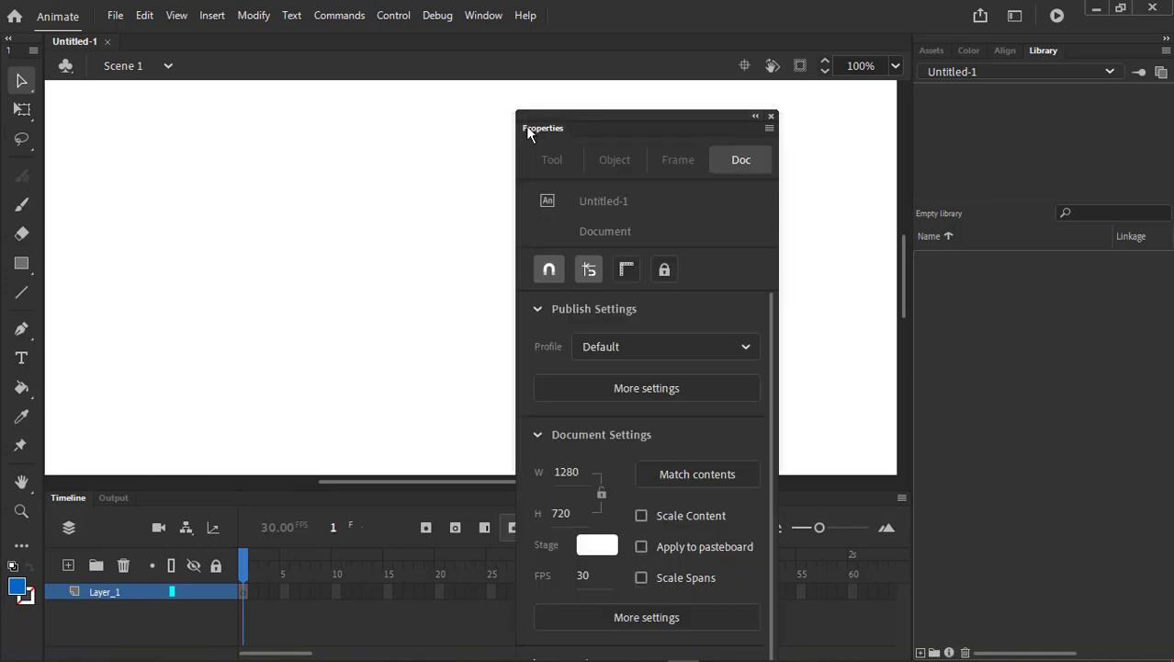
{"action": "left_click_drag", "start_coordinate": [529, 133], "coordinate": [946, 56]}
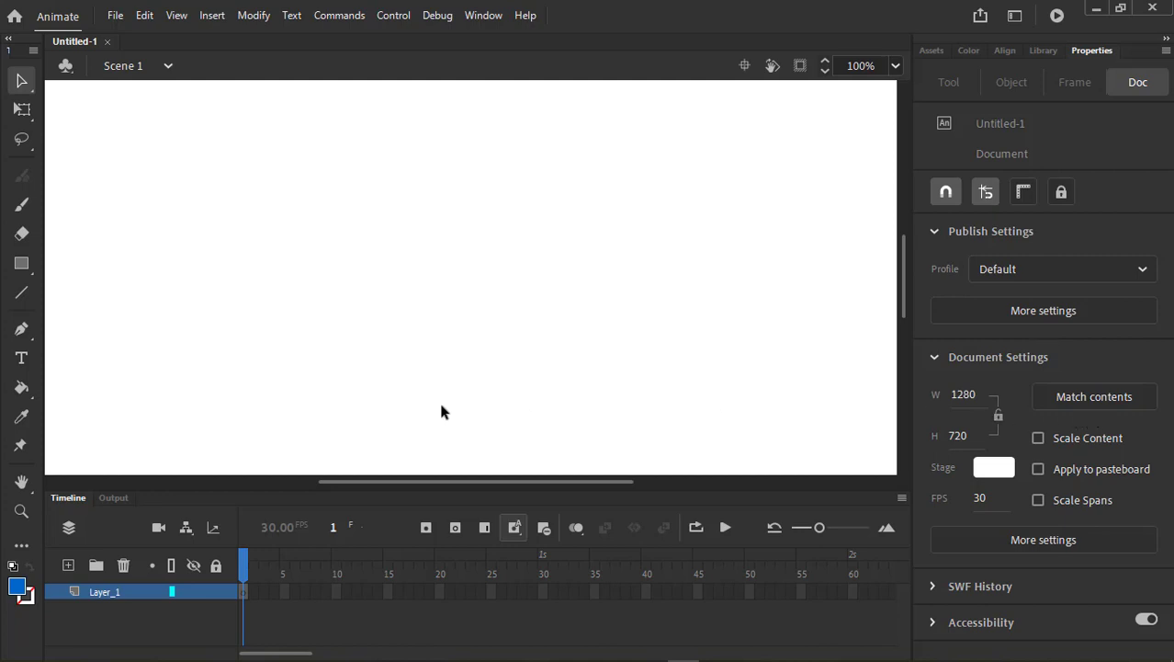
Try the Text tool, then select the Rectangle tool with blue fill and no stroke.
{"action": "left_click", "coordinate": [21, 357]}
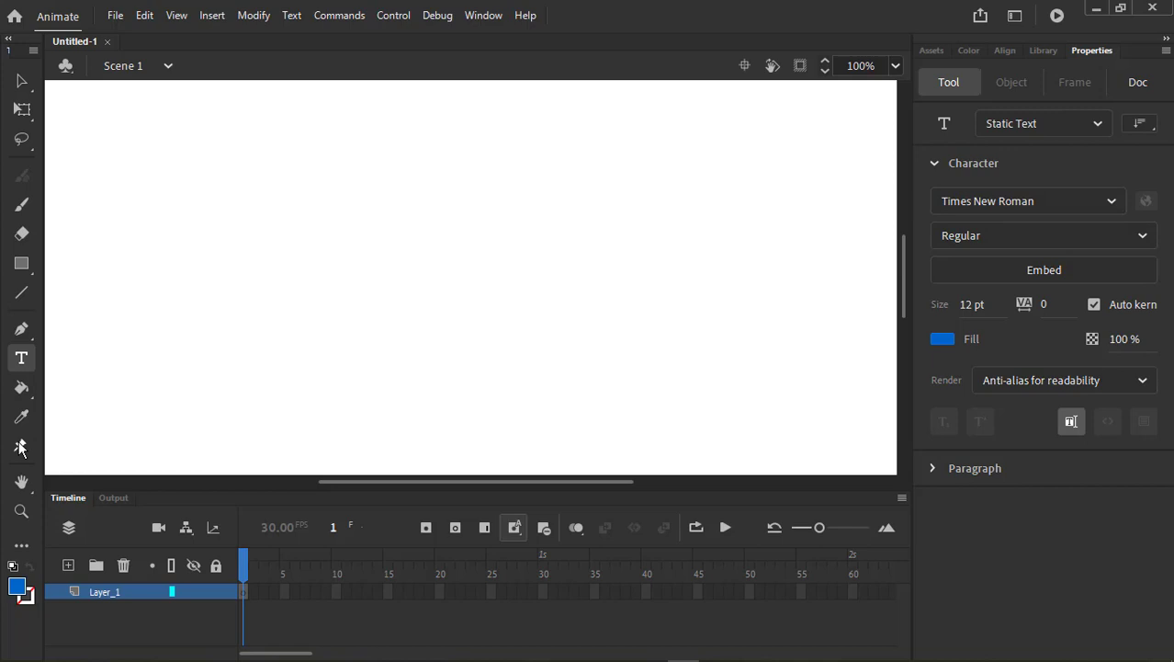
{"action": "left_click", "coordinate": [22, 267]}
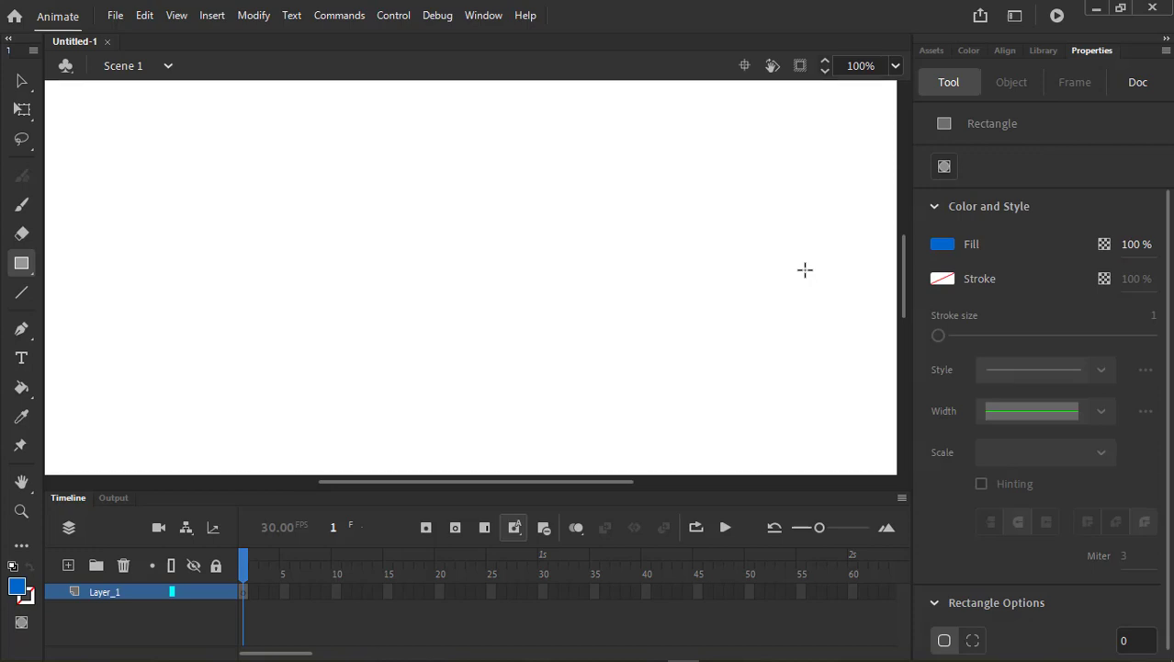
Switch to the Classic workspace layout, with the Timeline above the stage.
{"action": "left_click", "coordinate": [482, 16]}
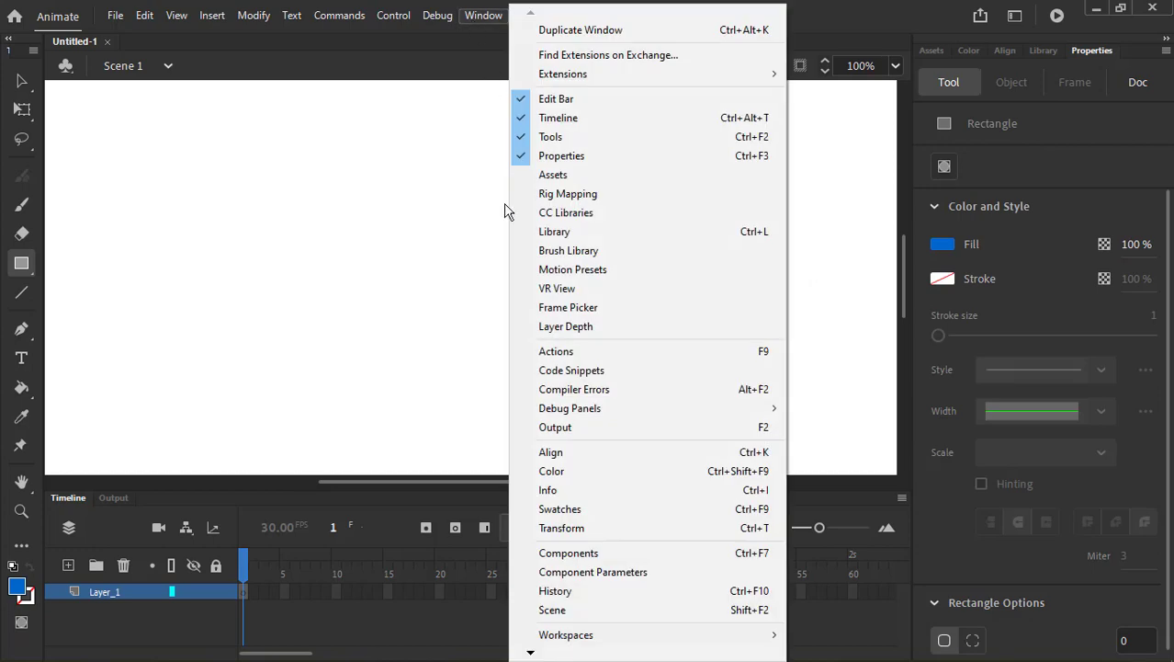
{"action": "mouse_move", "coordinate": [530, 653]}
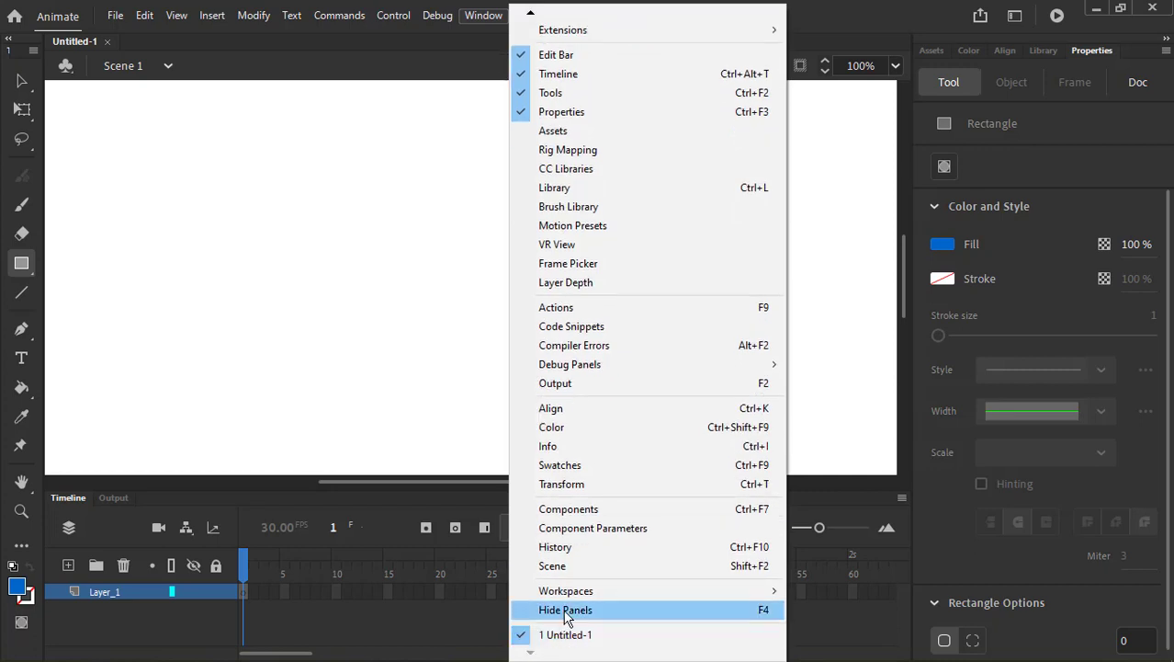
{"action": "mouse_move", "coordinate": [575, 597]}
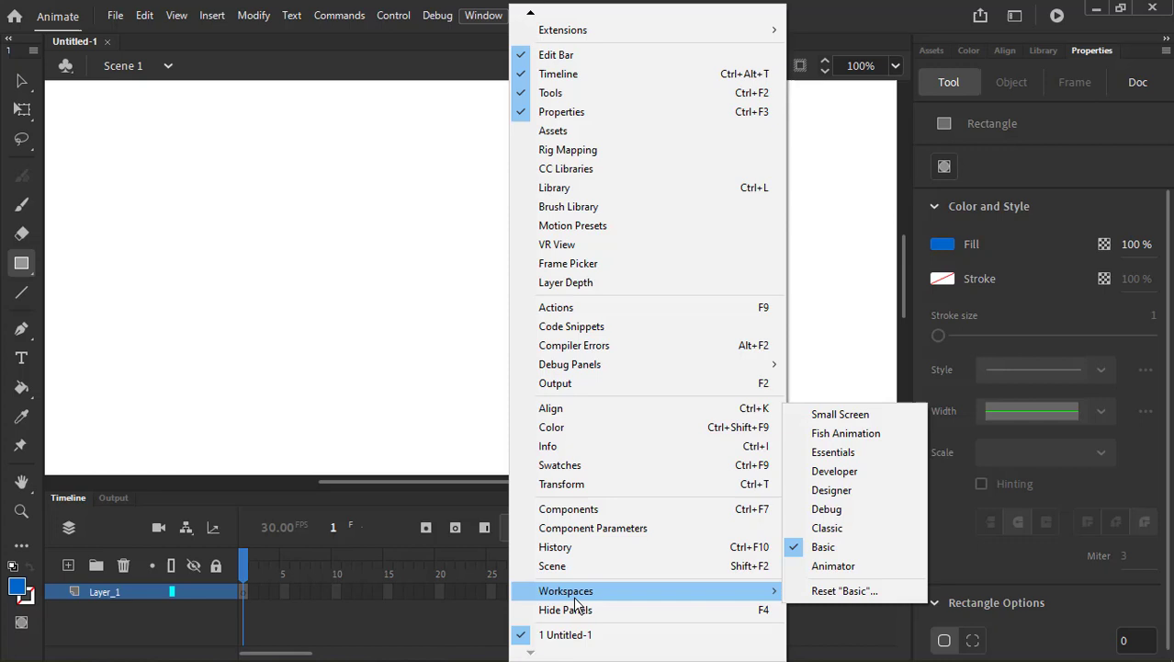
{"action": "left_click", "coordinate": [854, 530]}
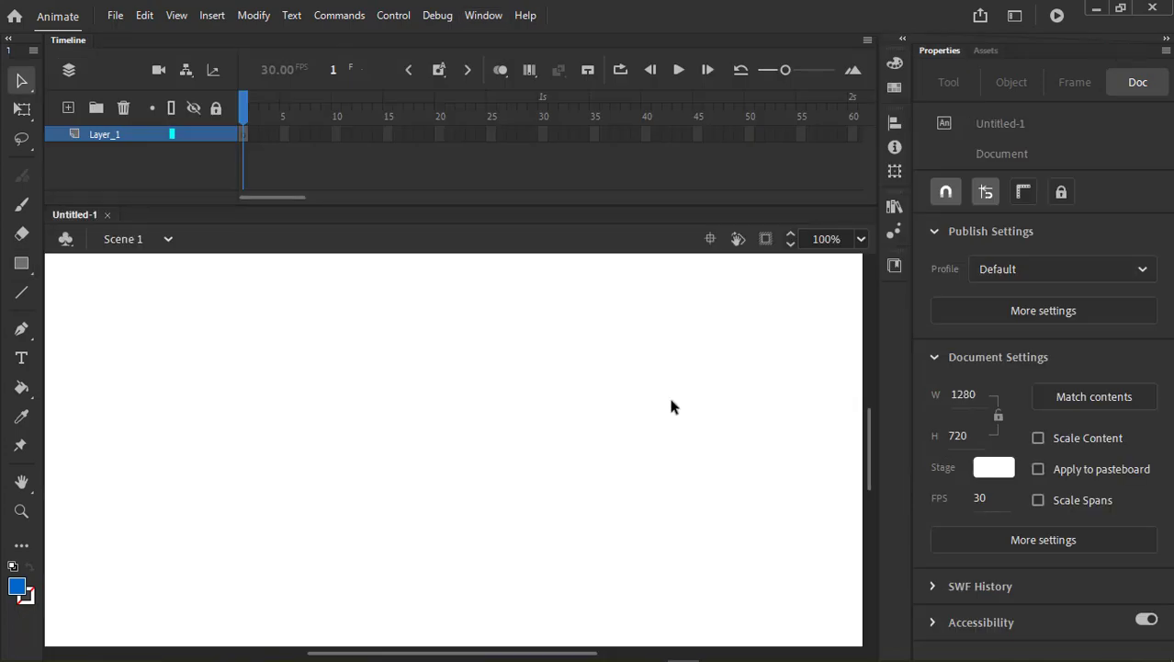
{"action": "left_click", "coordinate": [494, 16]}
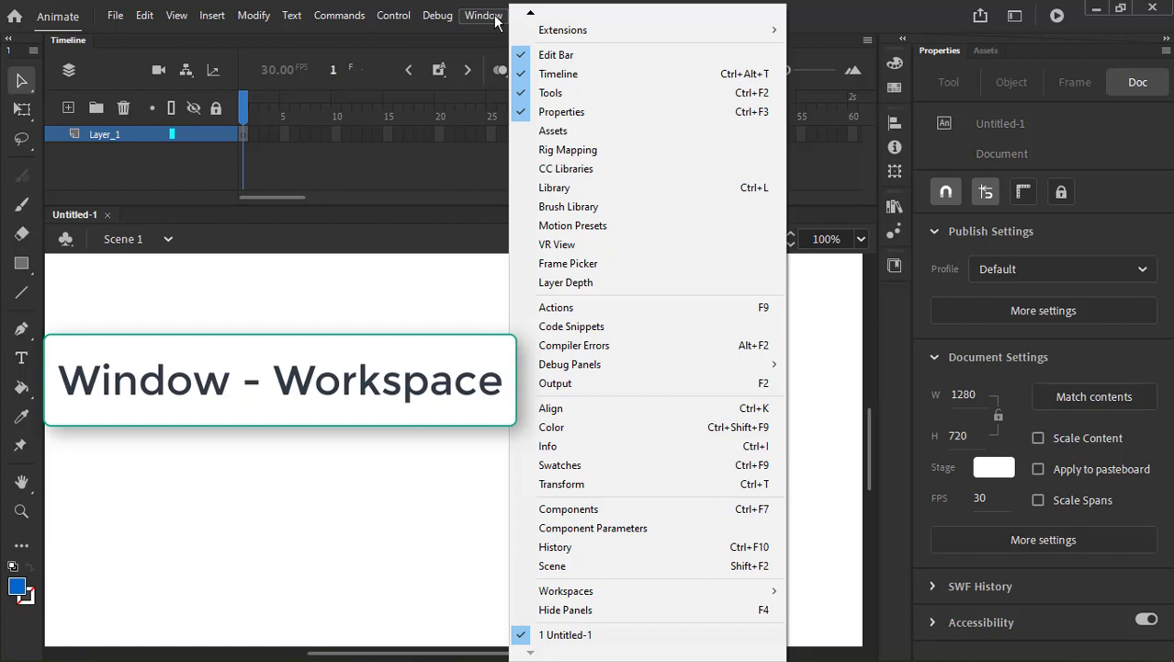
{"action": "mouse_move", "coordinate": [641, 591]}
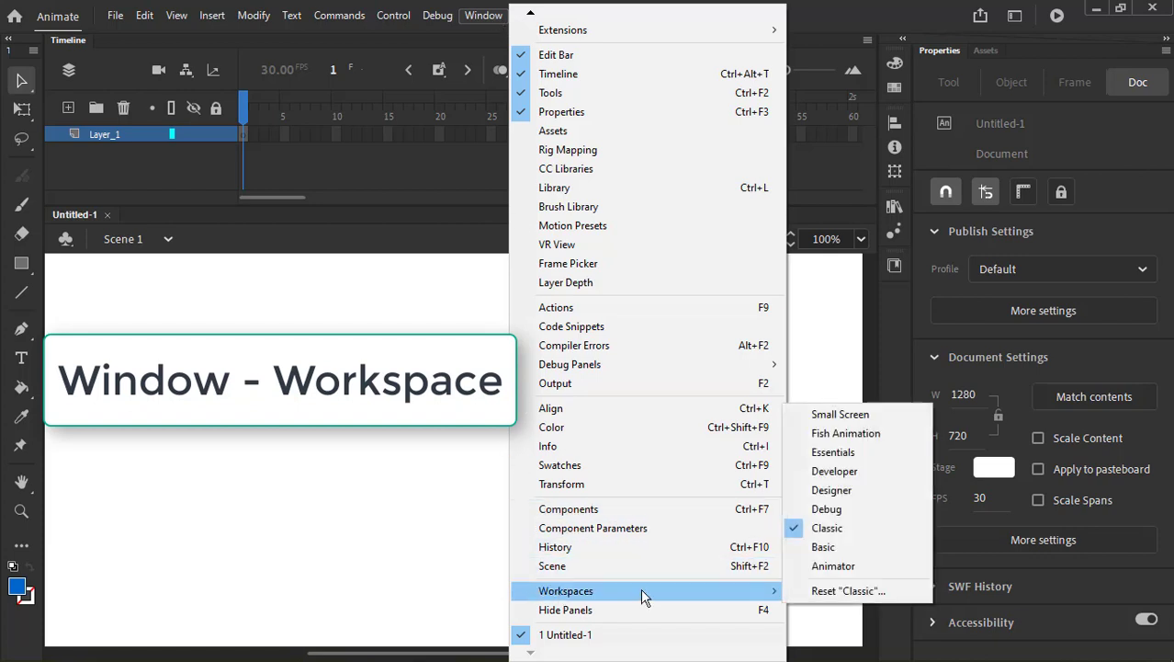
Switch to the Essentials workspace, then collapse, close and restore the Tools toolbar via Window > Tools.
{"action": "left_click", "coordinate": [908, 453]}
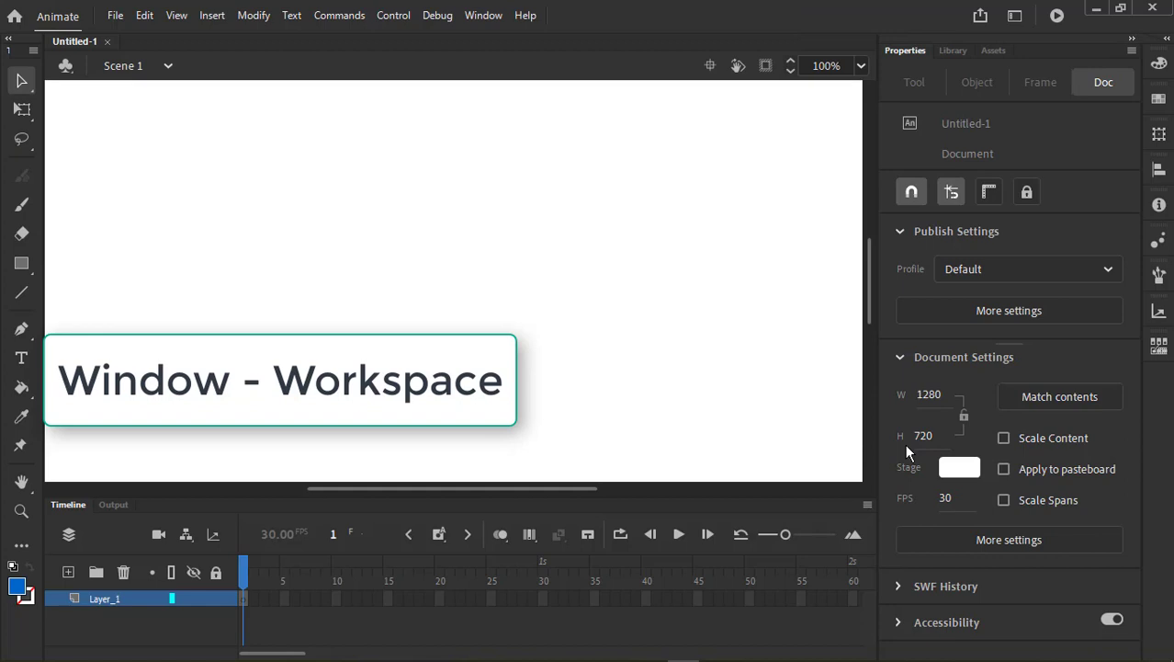
{"action": "left_click", "coordinate": [8, 42]}
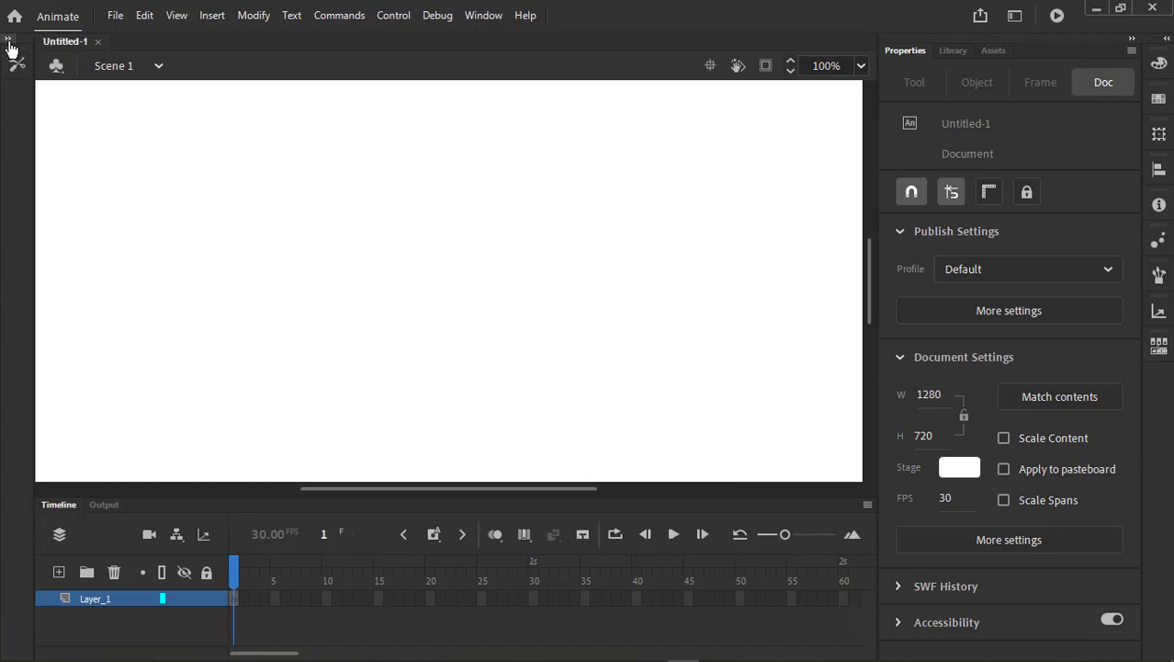
{"action": "left_click", "coordinate": [9, 43]}
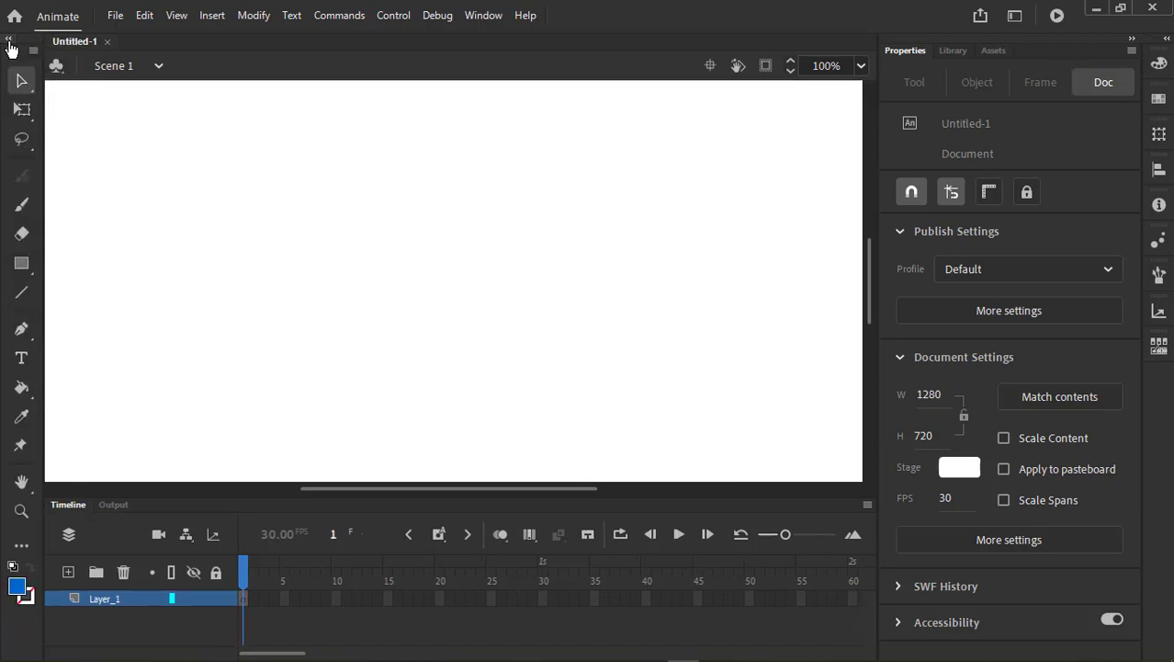
{"action": "left_click", "coordinate": [33, 51]}
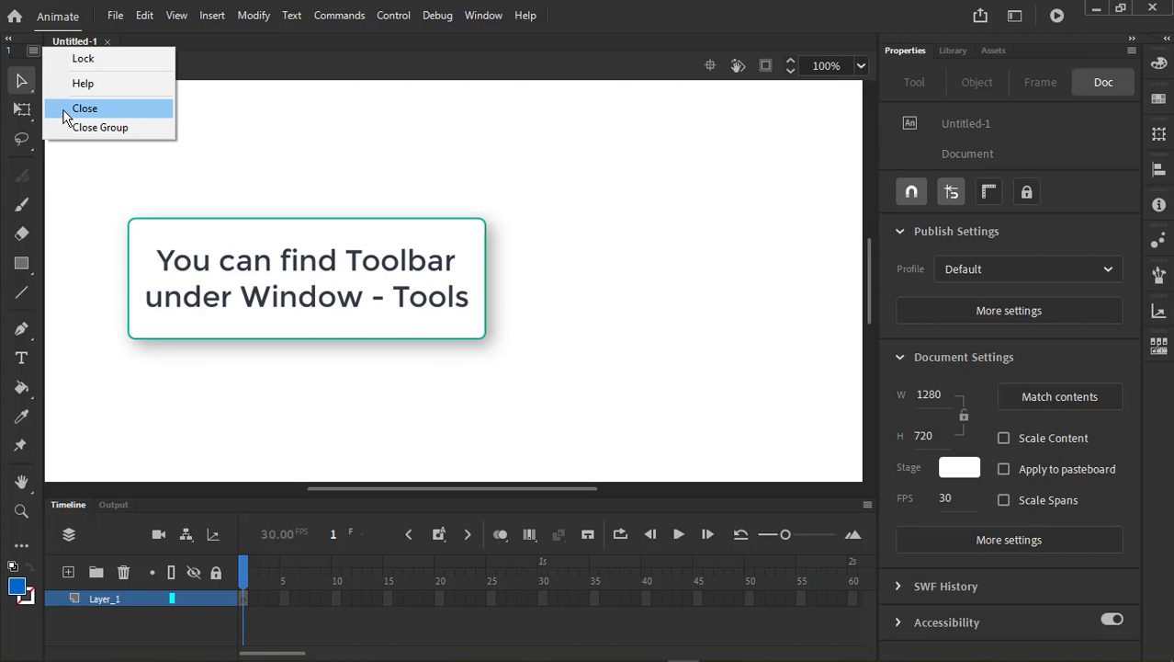
{"action": "left_click", "coordinate": [87, 115]}
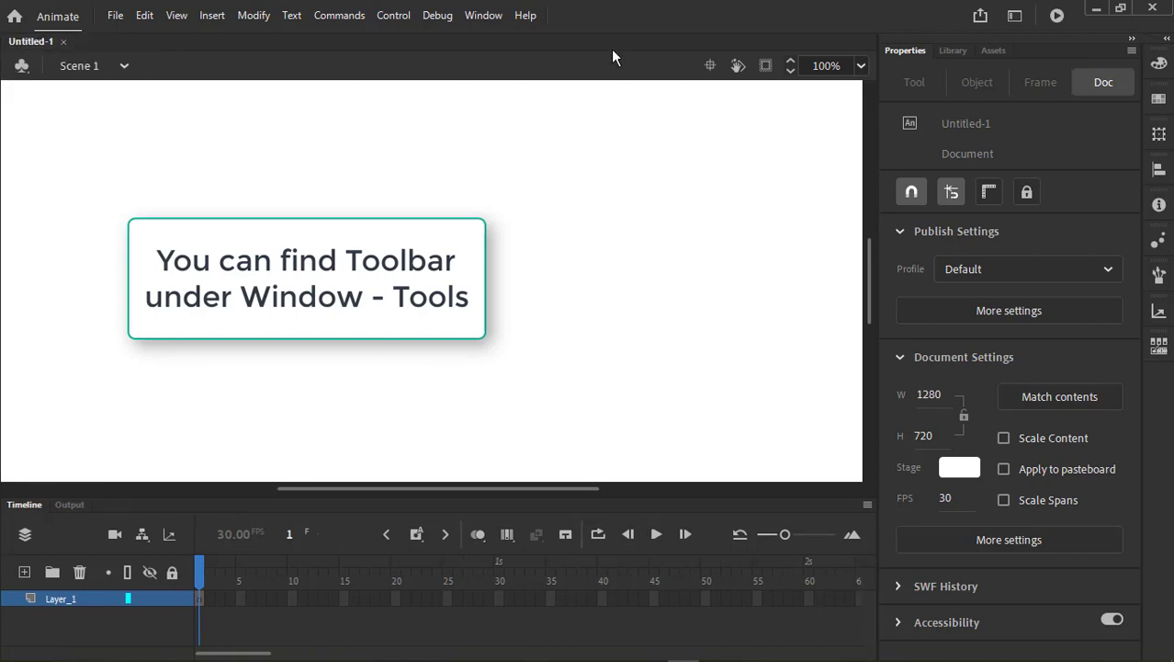
{"action": "left_click", "coordinate": [489, 16]}
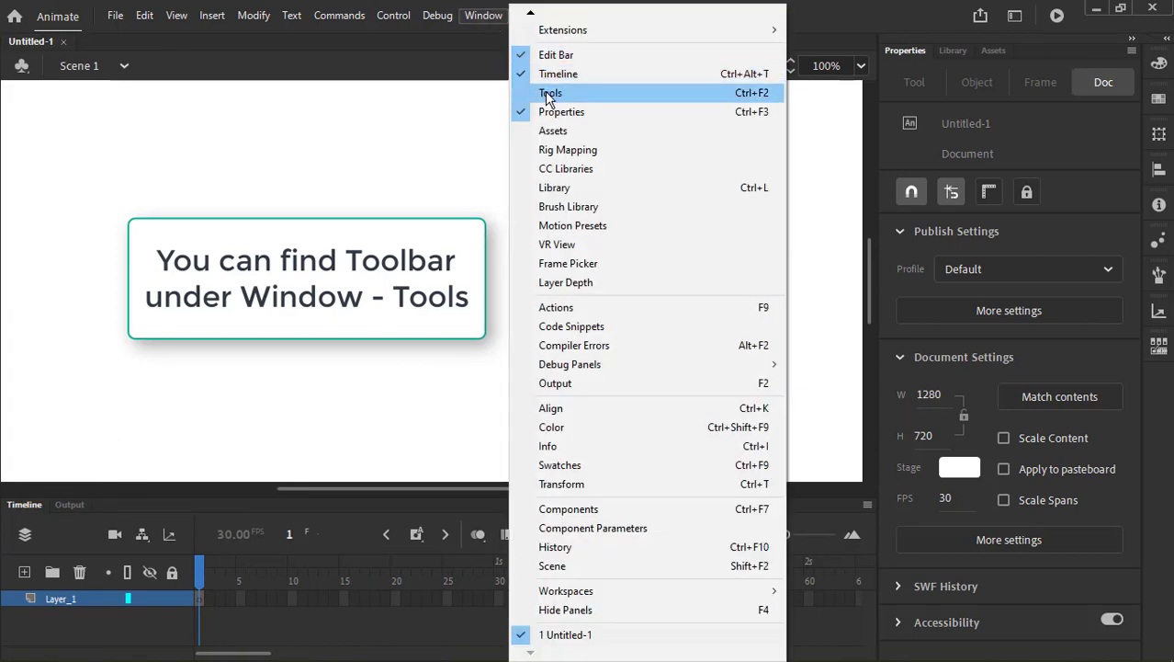
{"action": "left_click", "coordinate": [542, 93]}
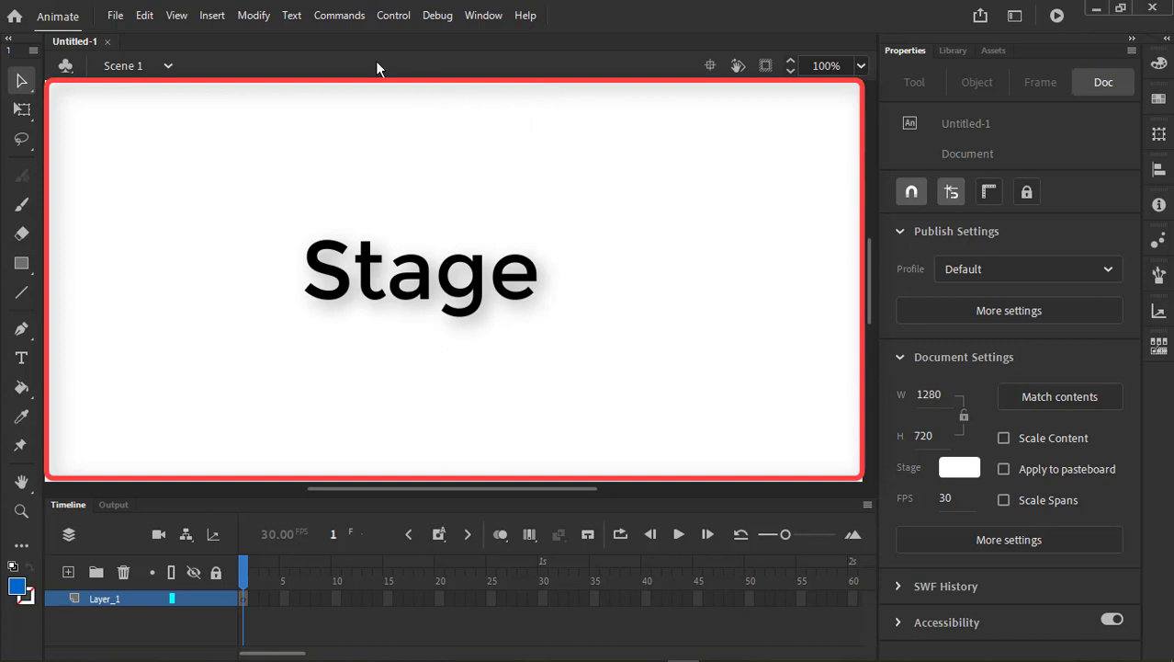
Set the document's stage color to black #000000 in Modify > Document.
{"action": "left_click", "coordinate": [252, 20]}
{"action": "left_click", "coordinate": [260, 34]}
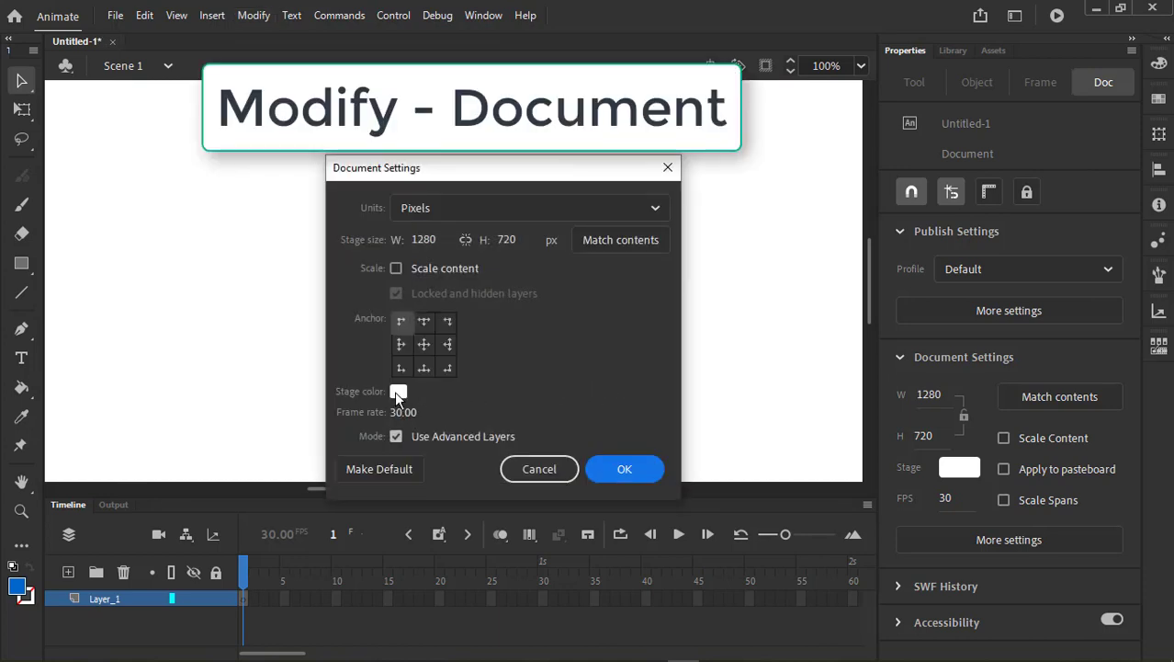
{"action": "left_click", "coordinate": [398, 392]}
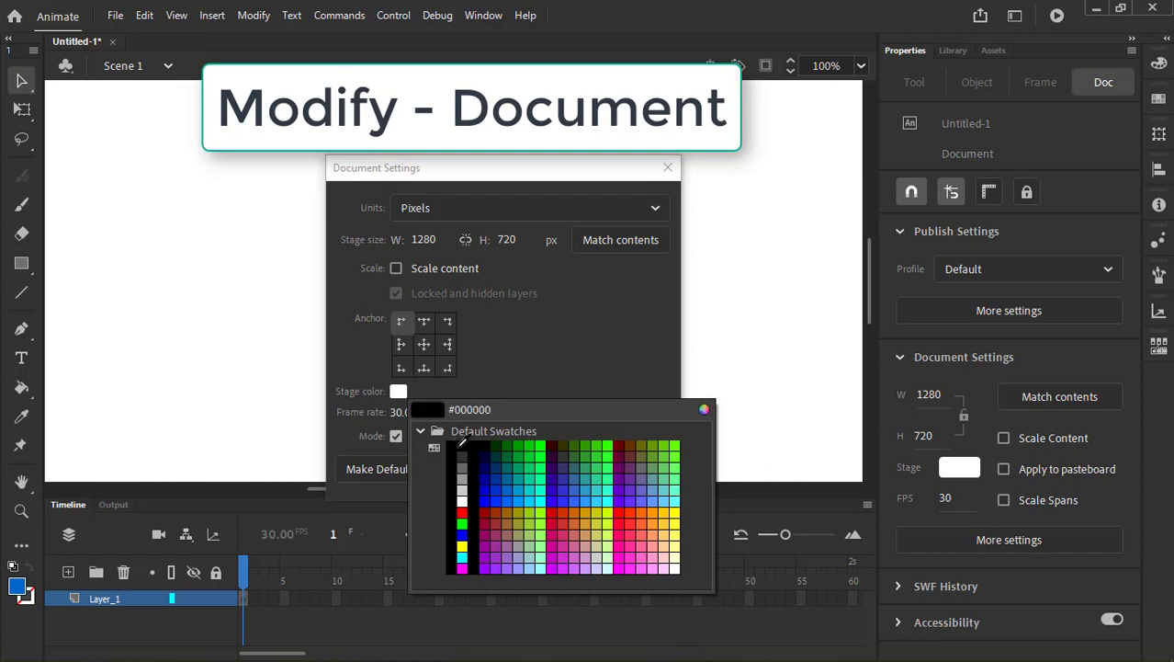
{"action": "left_click", "coordinate": [460, 447]}
{"action": "left_click", "coordinate": [628, 481]}
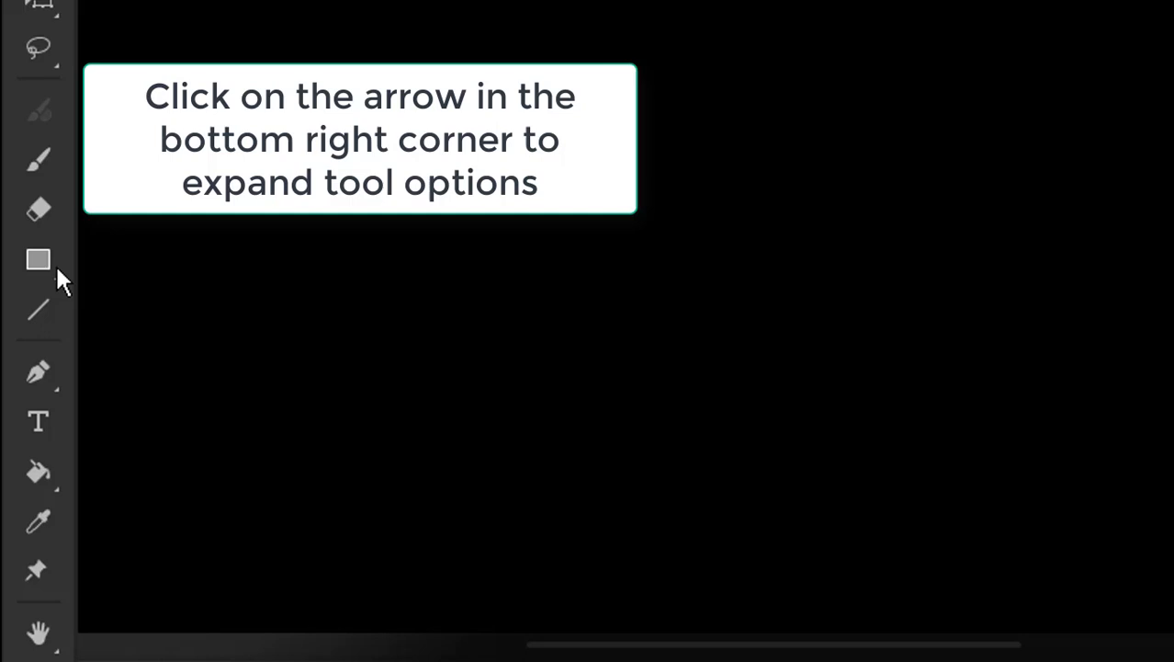
Select the Rectangle tool and view its shape-variant flyout before closing it.
{"action": "left_click", "coordinate": [57, 269]}
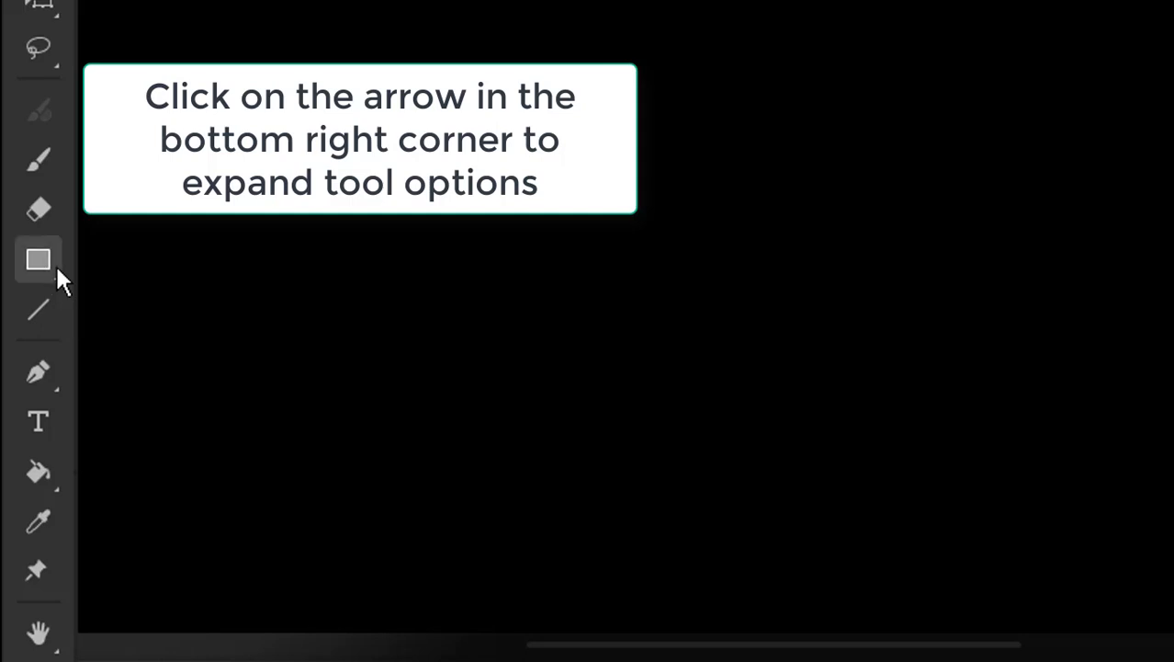
{"action": "left_click", "coordinate": [58, 274]}
{"action": "key", "text": "Escape"}
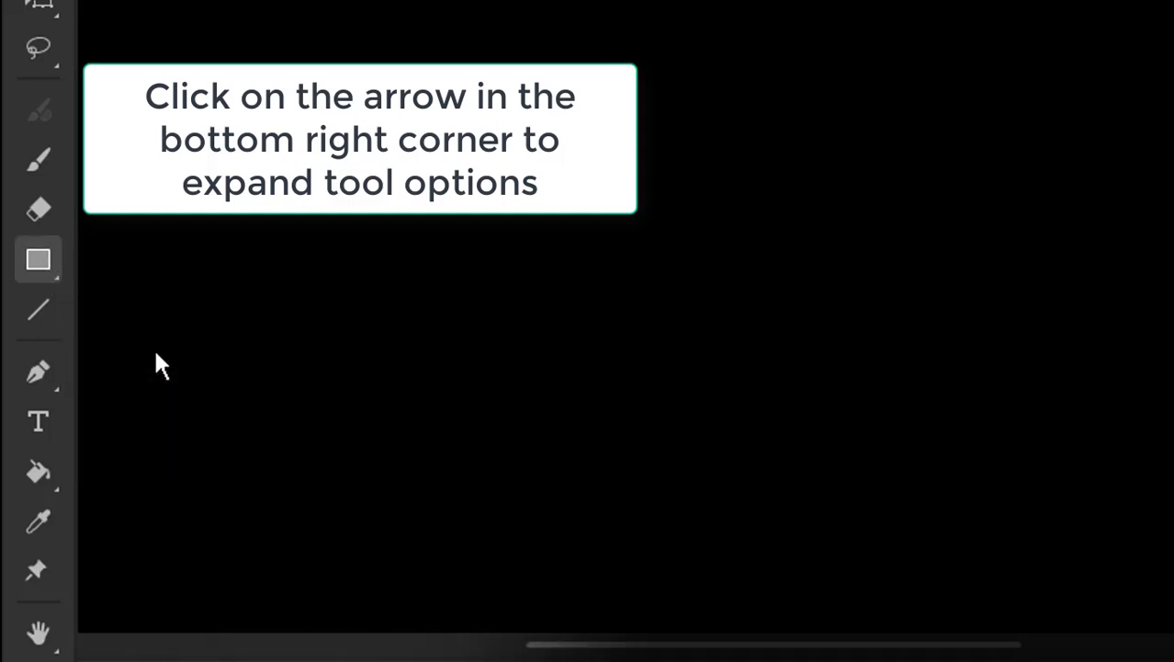
Switch to the Oval tool with the O shortcut and zoom the stage to Fit in Window.
{"action": "key", "text": "o"}
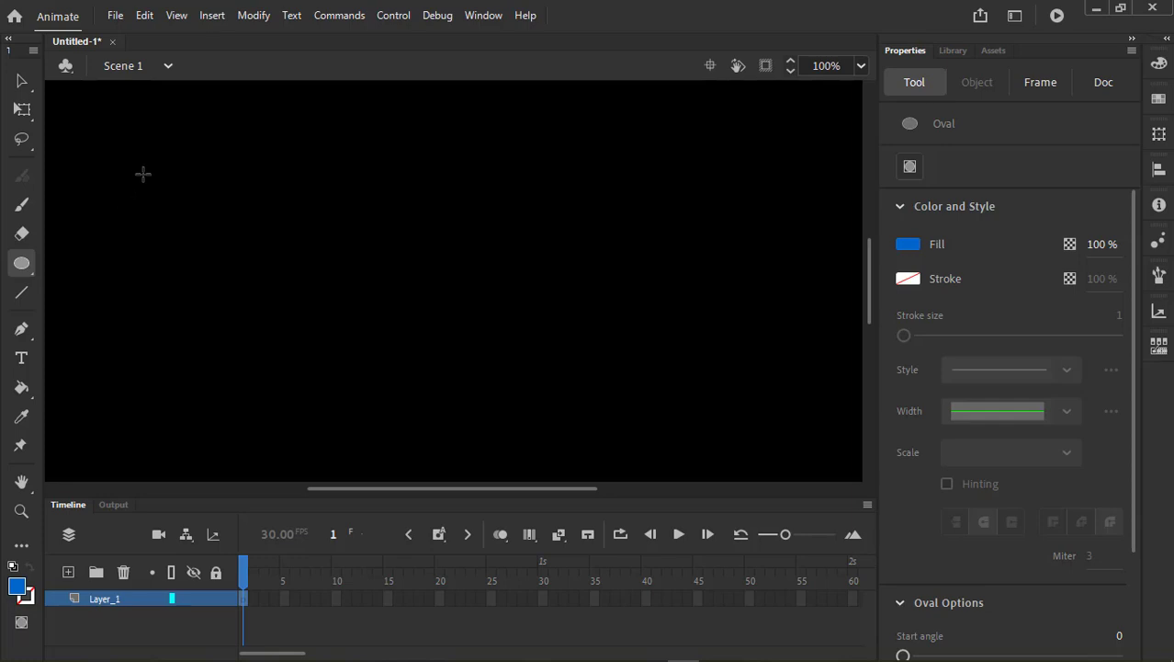
{"action": "left_click", "coordinate": [860, 66]}
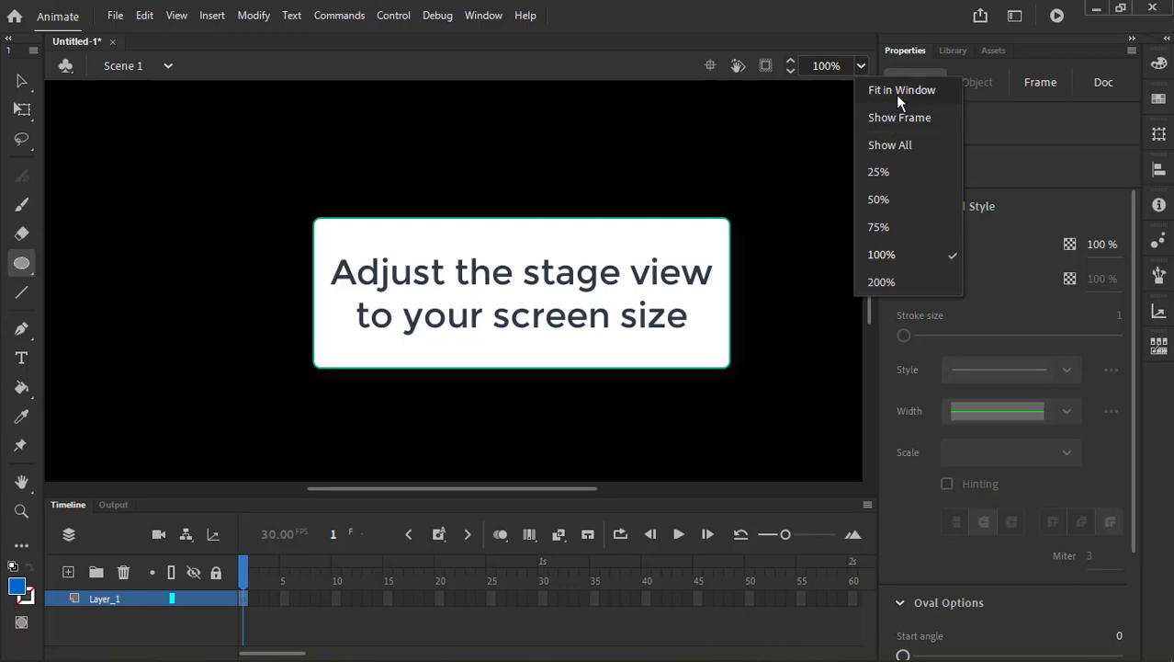
{"action": "left_click", "coordinate": [898, 98]}
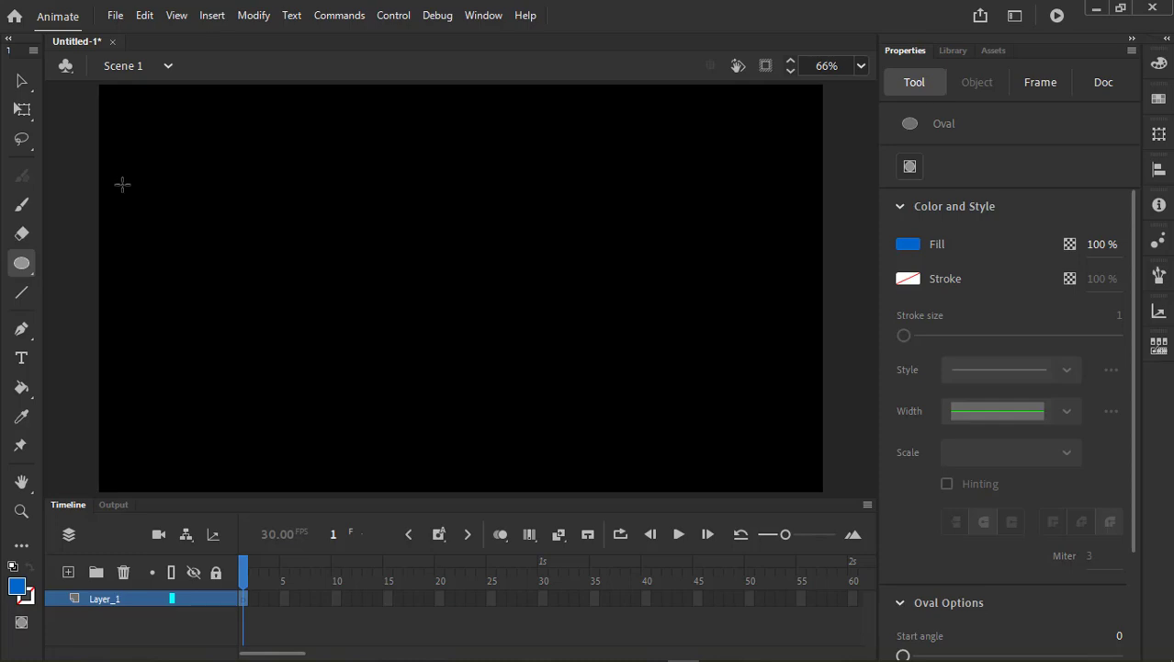
Draw a blue circle near the stage's top-left and insert a keyframe at frame 2.
{"action": "left_click_drag", "start_coordinate": [118, 181], "coordinate": [226, 291]}
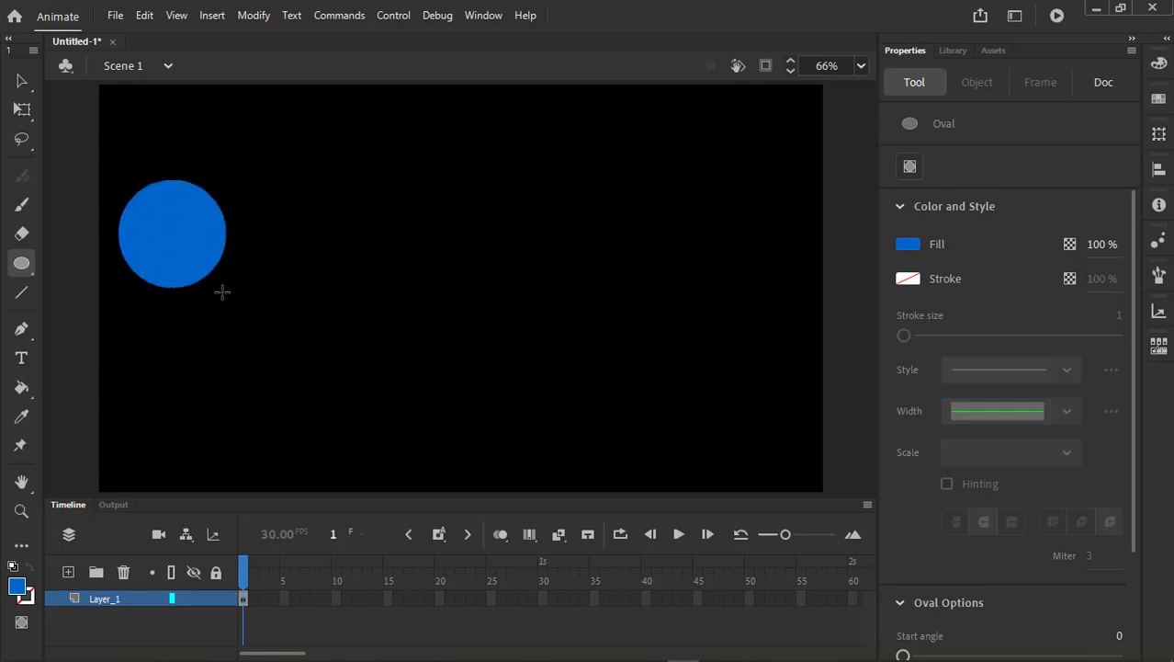
{"action": "left_click", "coordinate": [256, 596]}
{"action": "right_click", "coordinate": [256, 599]}
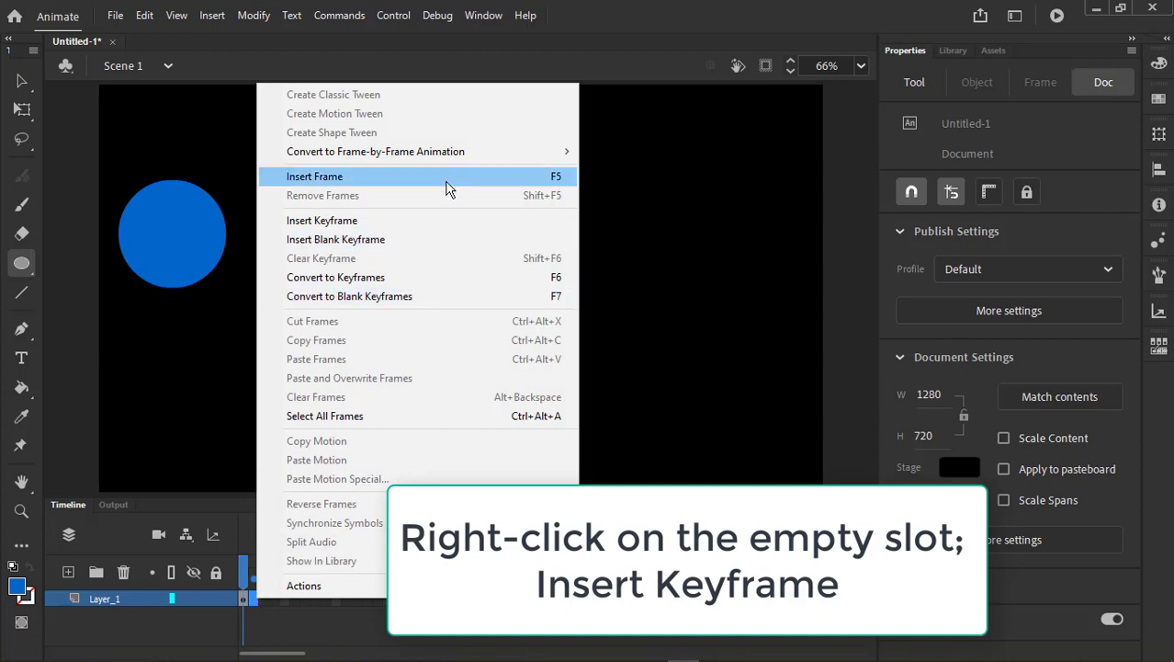
{"action": "left_click", "coordinate": [445, 227]}
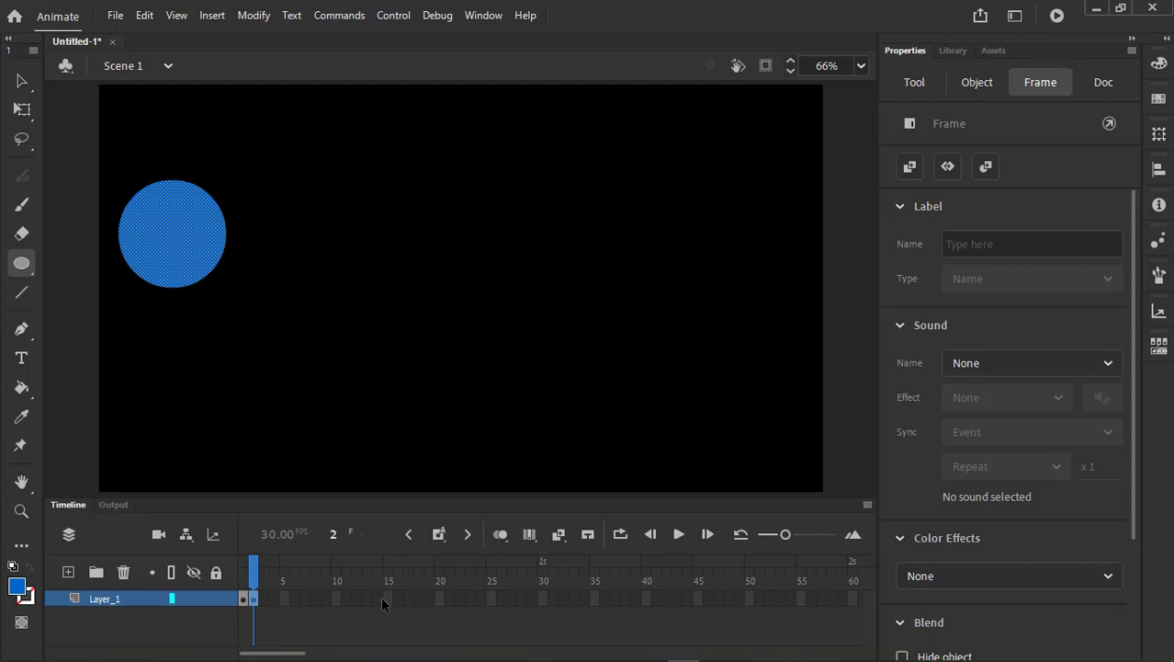
Move the frame-2 circle to the bottom centre, at X 498.15, Y 529.6.
{"action": "left_click", "coordinate": [23, 83]}
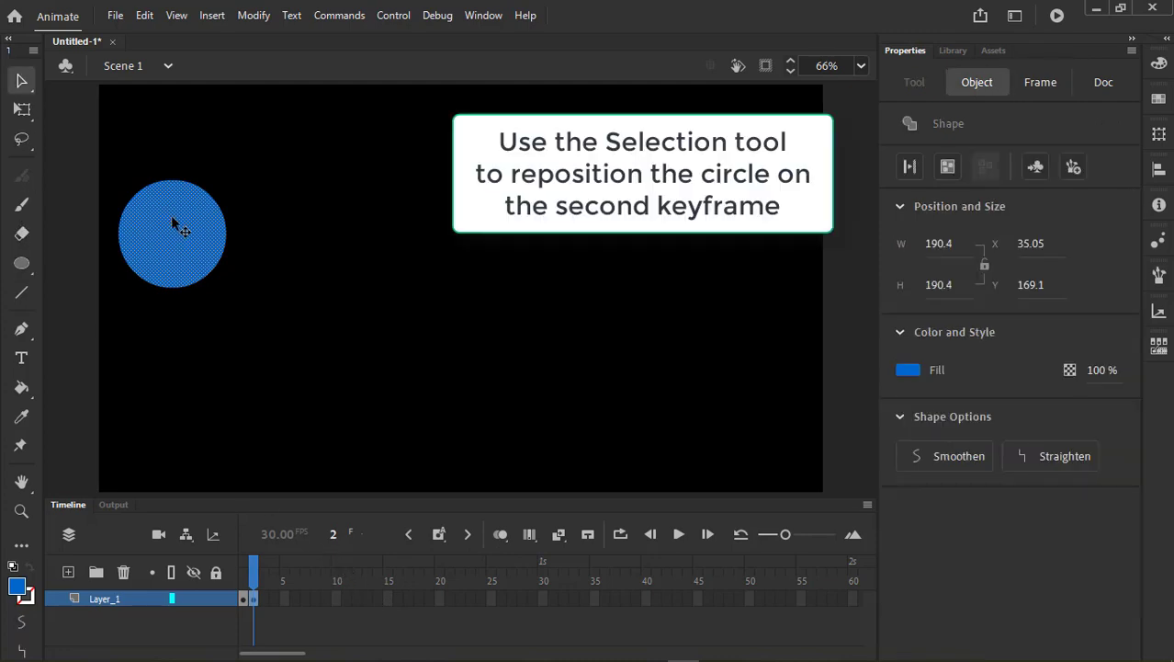
{"action": "left_click_drag", "start_coordinate": [179, 229], "coordinate": [431, 420]}
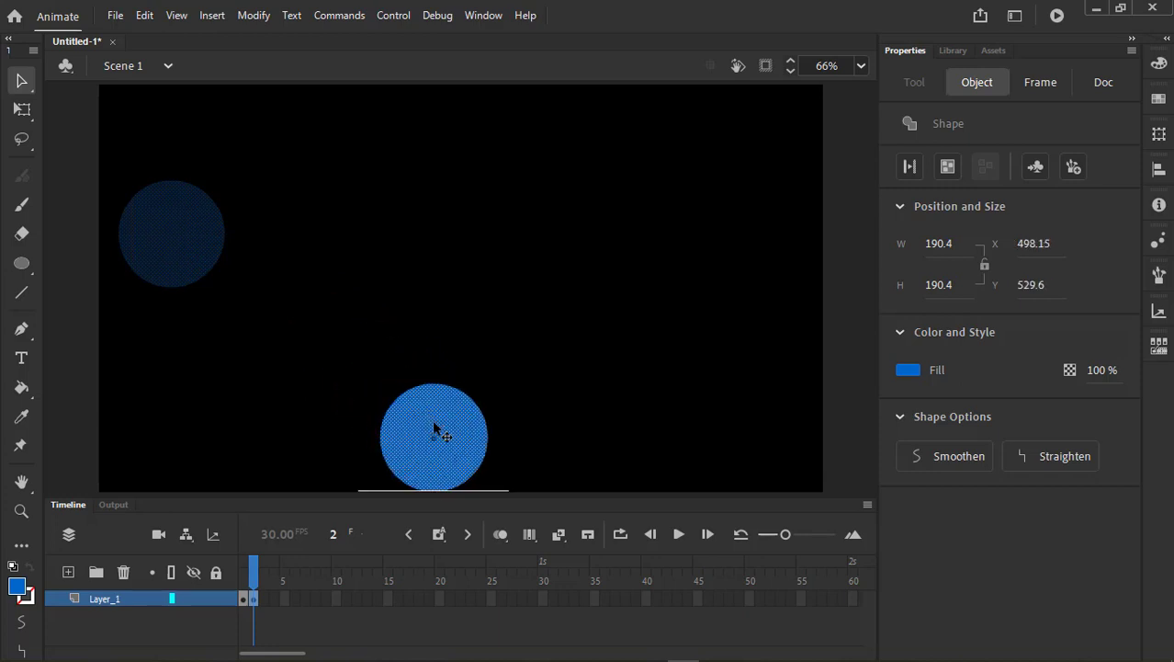
{"action": "left_click_drag", "start_coordinate": [435, 425], "coordinate": [434, 425]}
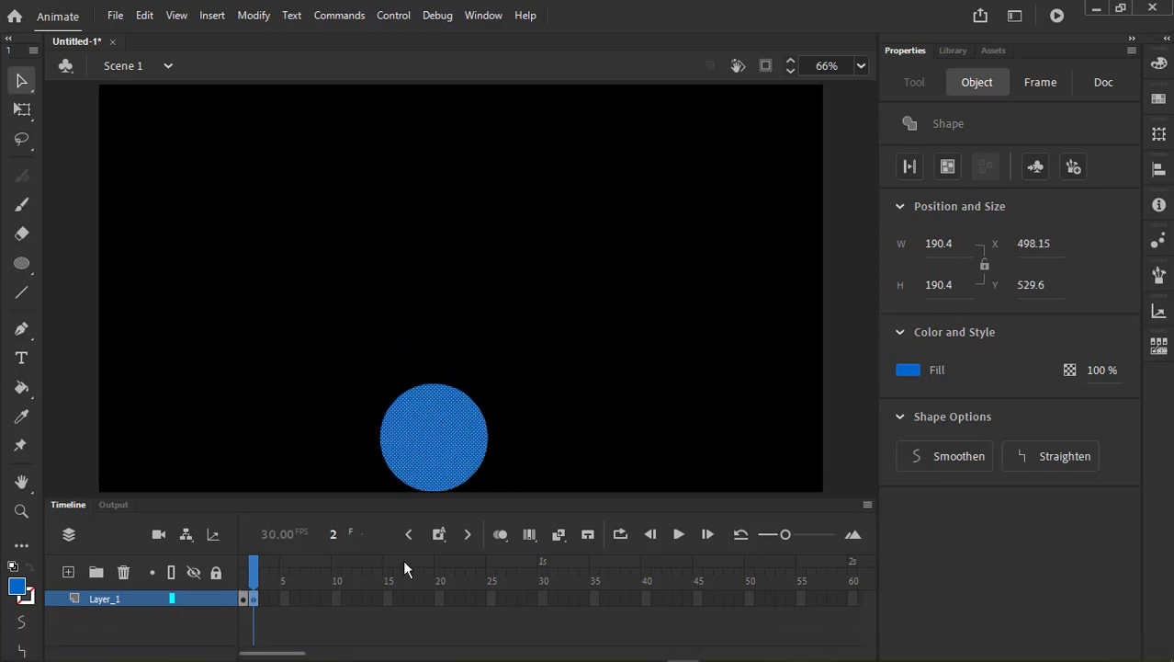
Play the two-frame circle animation once, then enable Loop and play it repeatedly.
{"action": "left_click", "coordinate": [677, 537]}
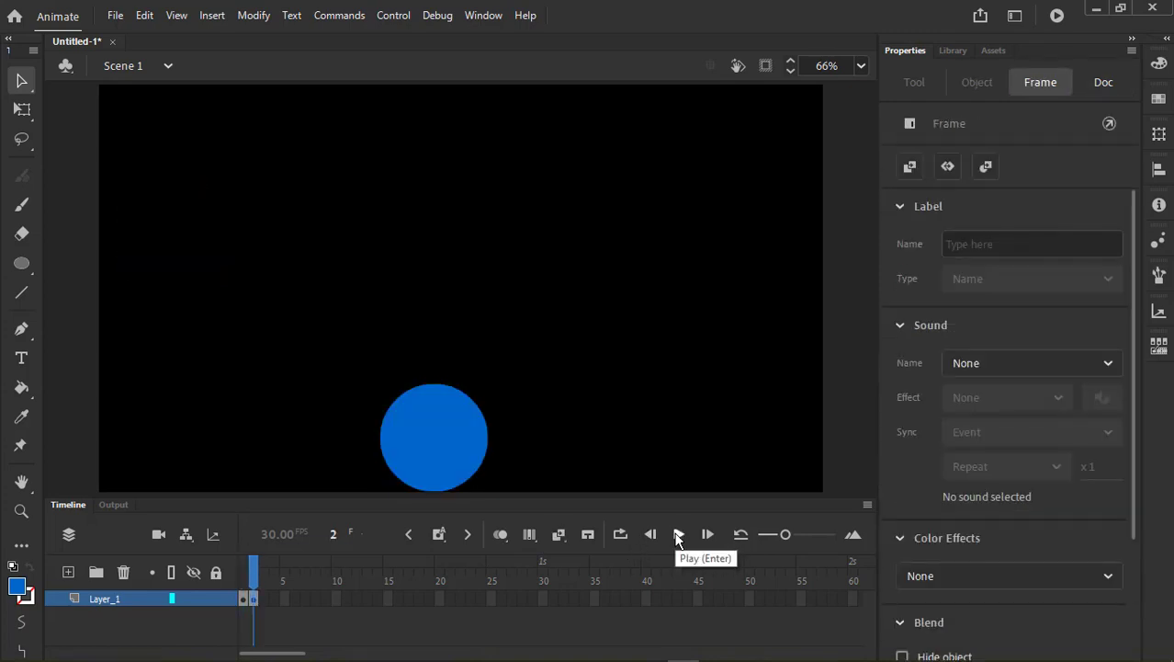
{"action": "left_click", "coordinate": [677, 536]}
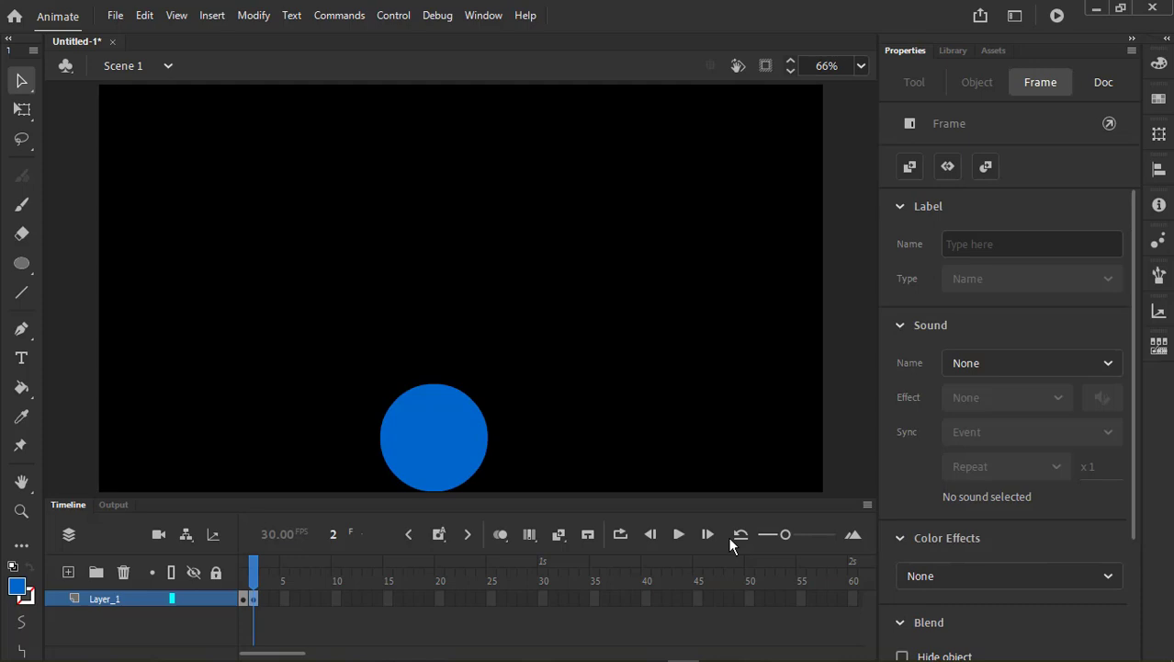
{"action": "left_click", "coordinate": [621, 537]}
{"action": "left_click", "coordinate": [677, 536]}
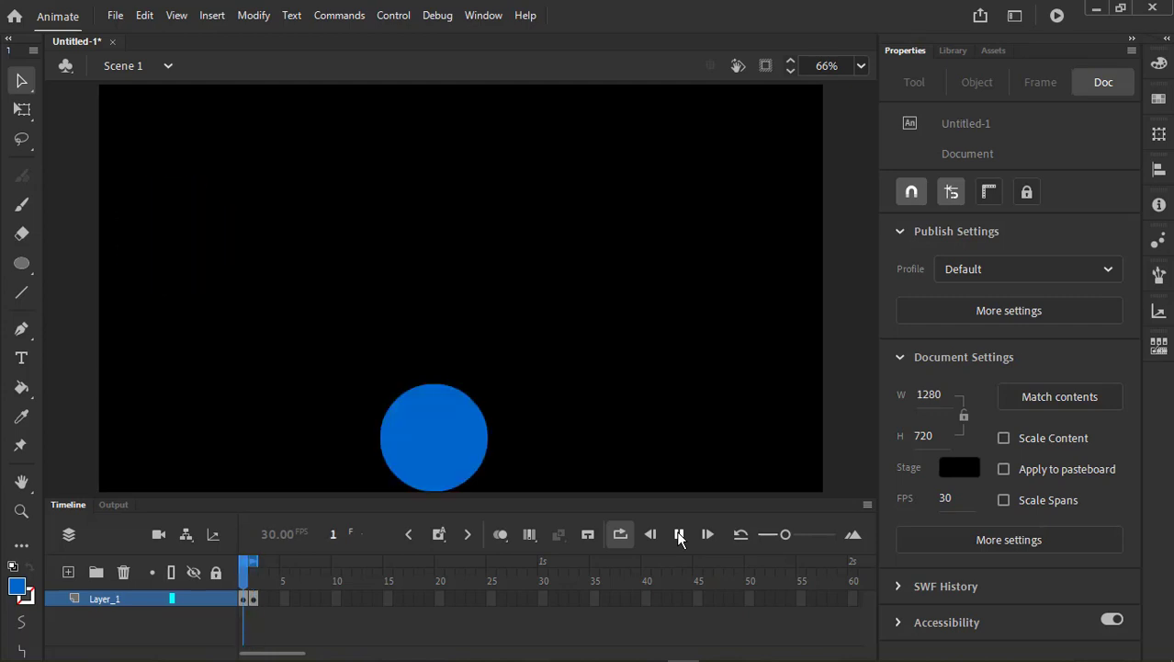
Stop playback and extend frame 1 so the second keyframe moves to frame 6.
{"action": "left_click", "coordinate": [679, 535]}
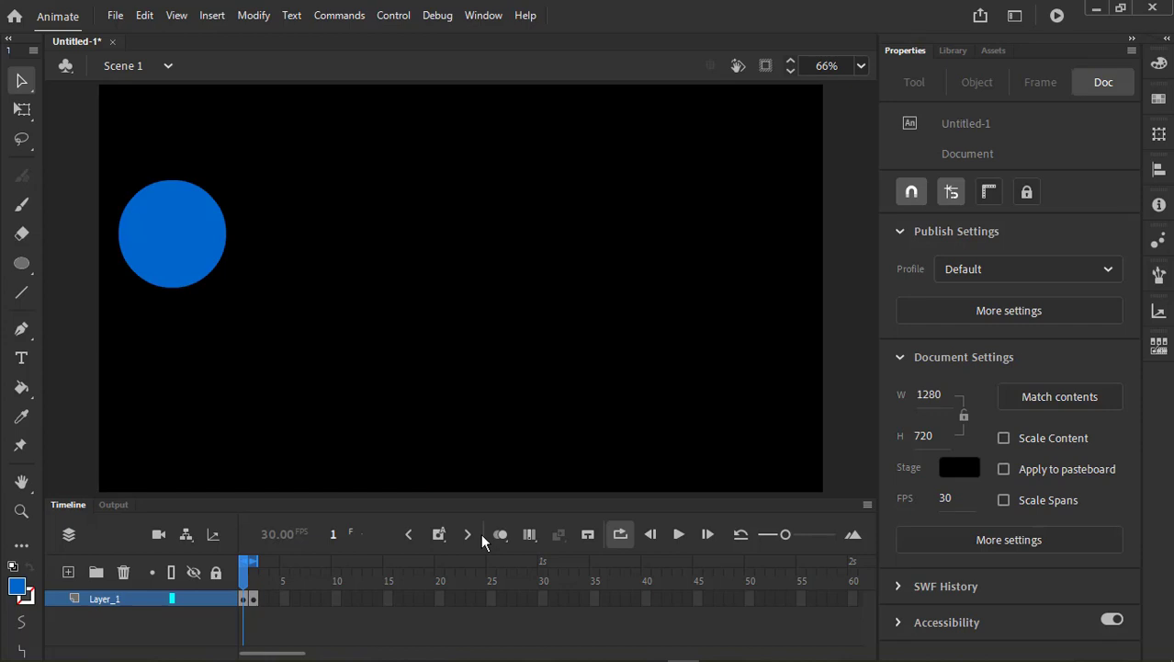
{"action": "left_click", "coordinate": [244, 598]}
{"action": "right_click", "coordinate": [244, 597]}
{"action": "left_click", "coordinate": [387, 180]}
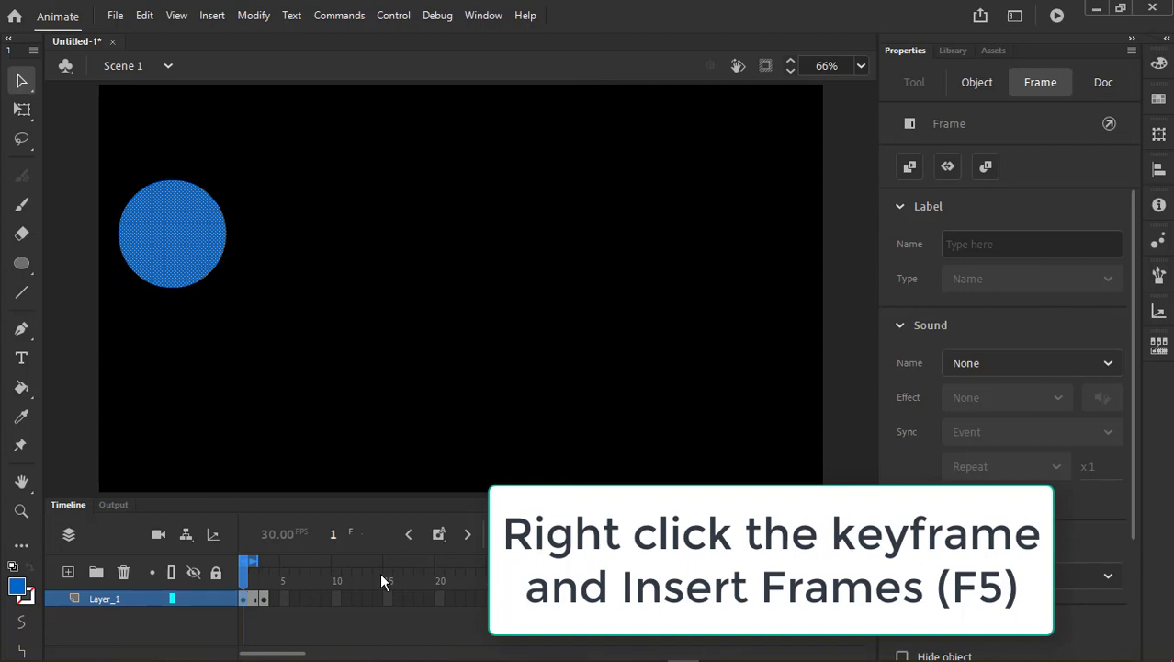
{"action": "key", "text": "F5"}
{"action": "key", "text": "F5"}
{"action": "key", "text": "F5"}
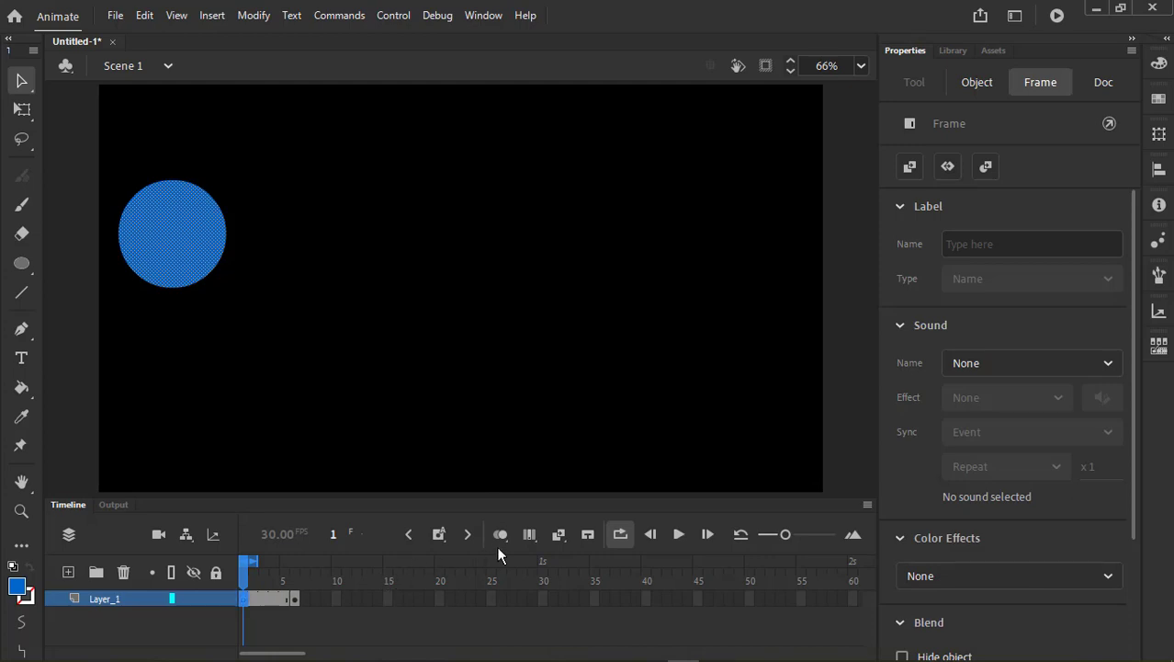
Replay the six-frame animation from frame 1 and stop it.
{"action": "left_click", "coordinate": [679, 539]}
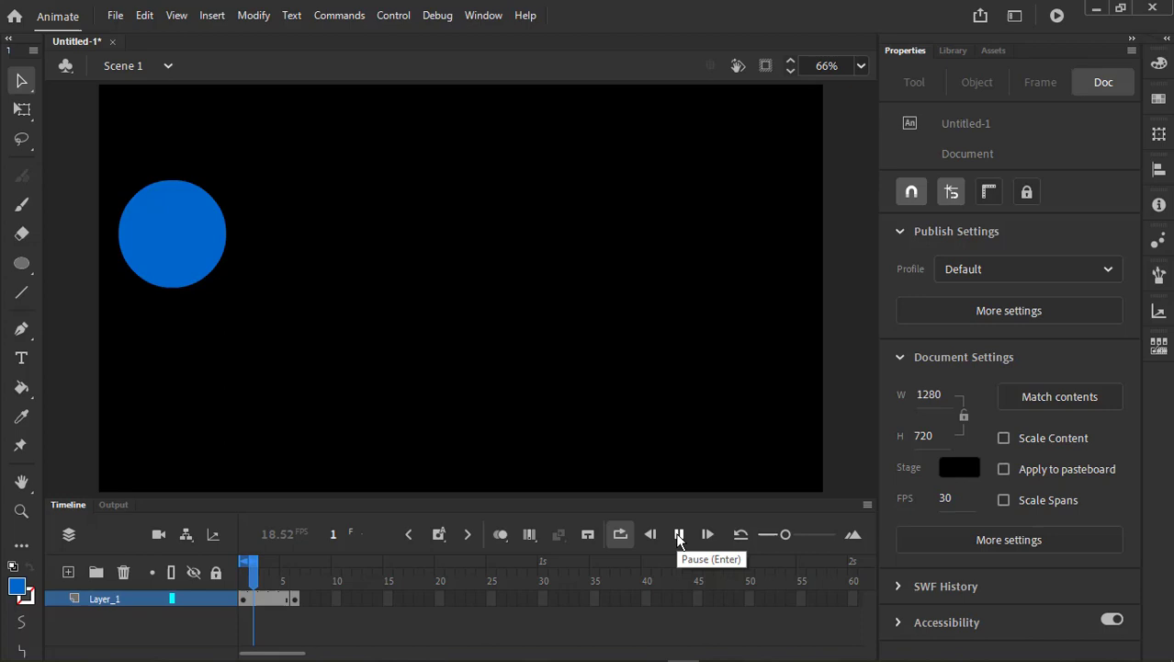
{"action": "left_click_drag", "start_coordinate": [256, 562], "coordinate": [296, 562]}
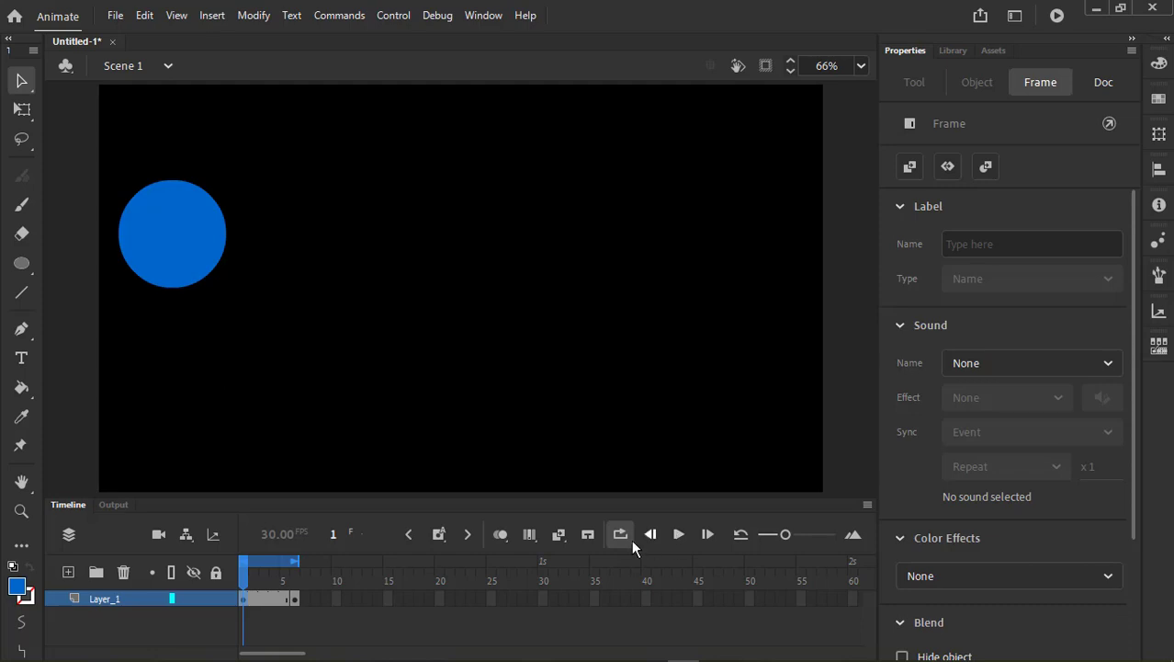
{"action": "left_click", "coordinate": [679, 535]}
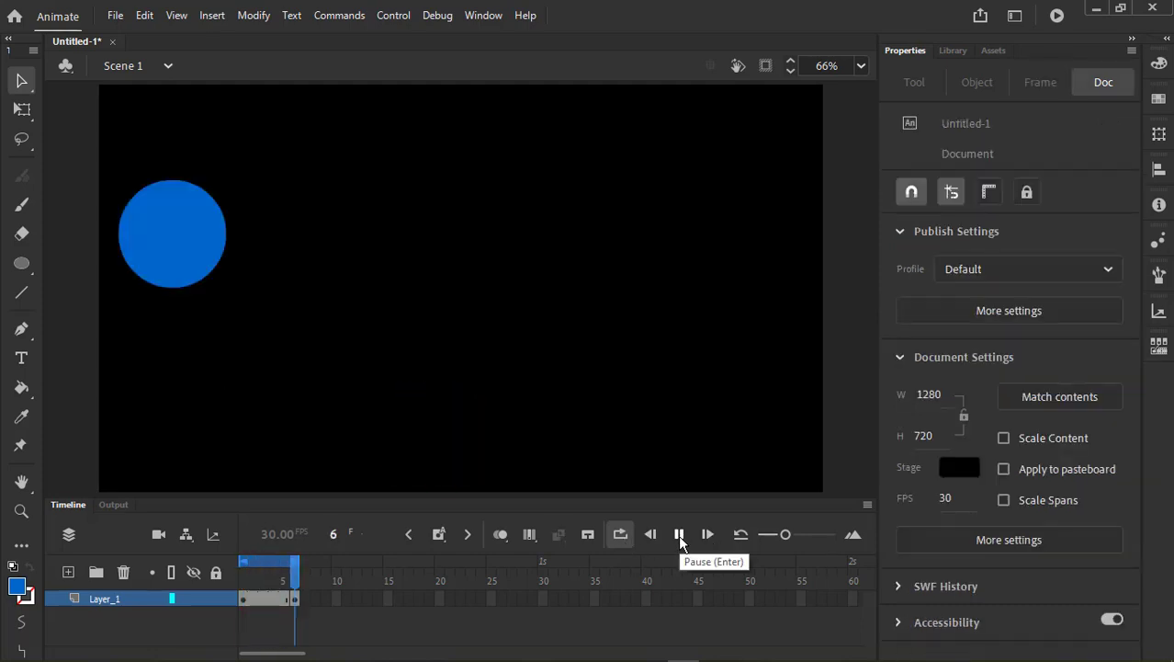
{"action": "left_click", "coordinate": [679, 536]}
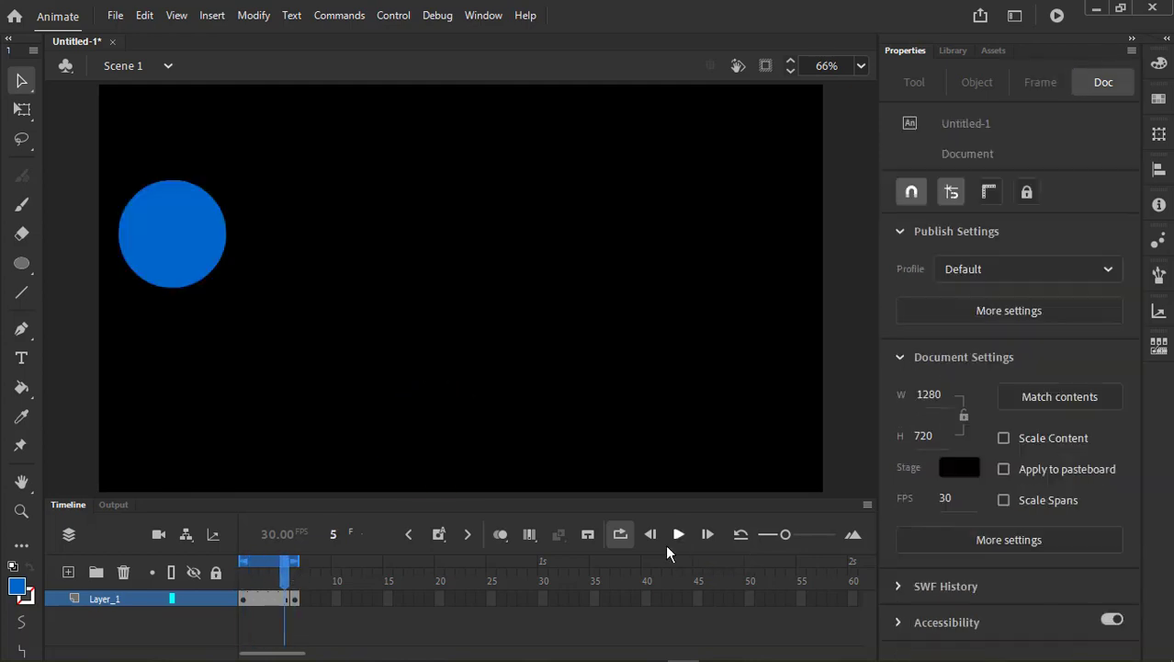
Change the document frame rate from 30 to 15 fps and preview the animation.
{"action": "left_click", "coordinate": [252, 16]}
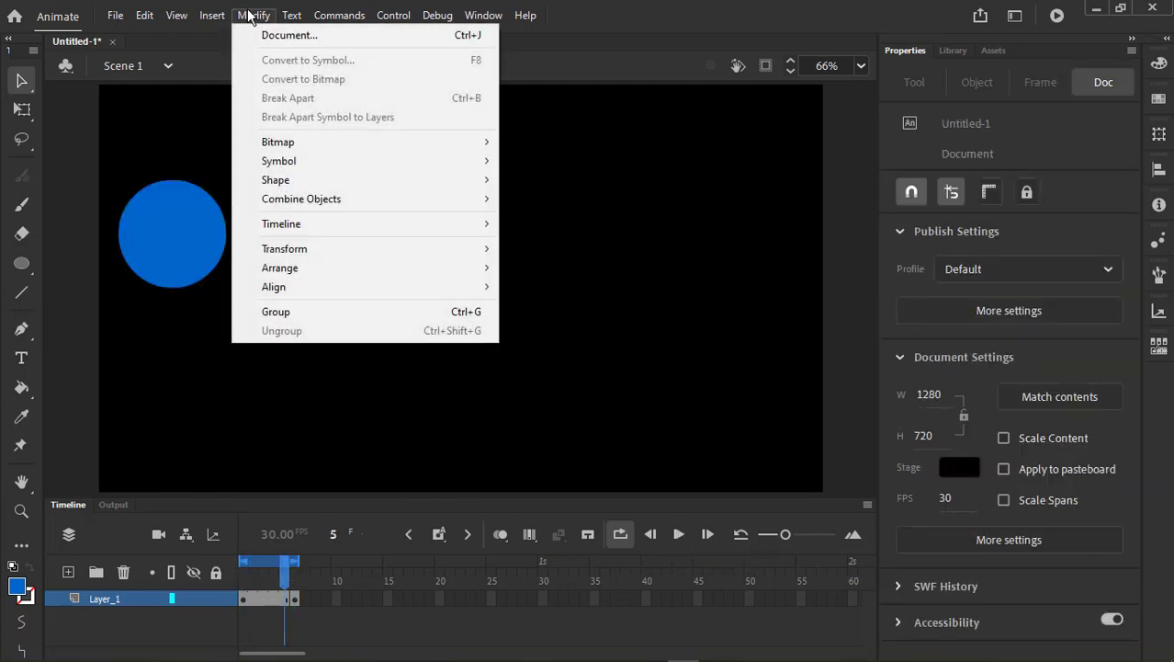
{"action": "left_click", "coordinate": [289, 35]}
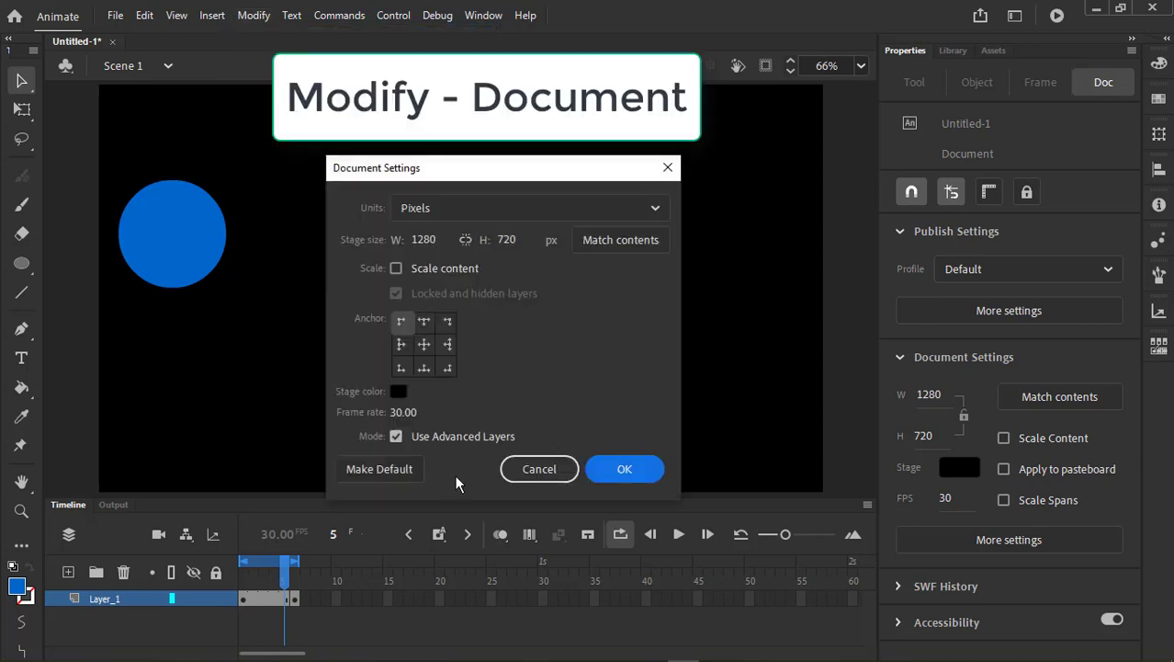
{"action": "left_click", "coordinate": [406, 413]}
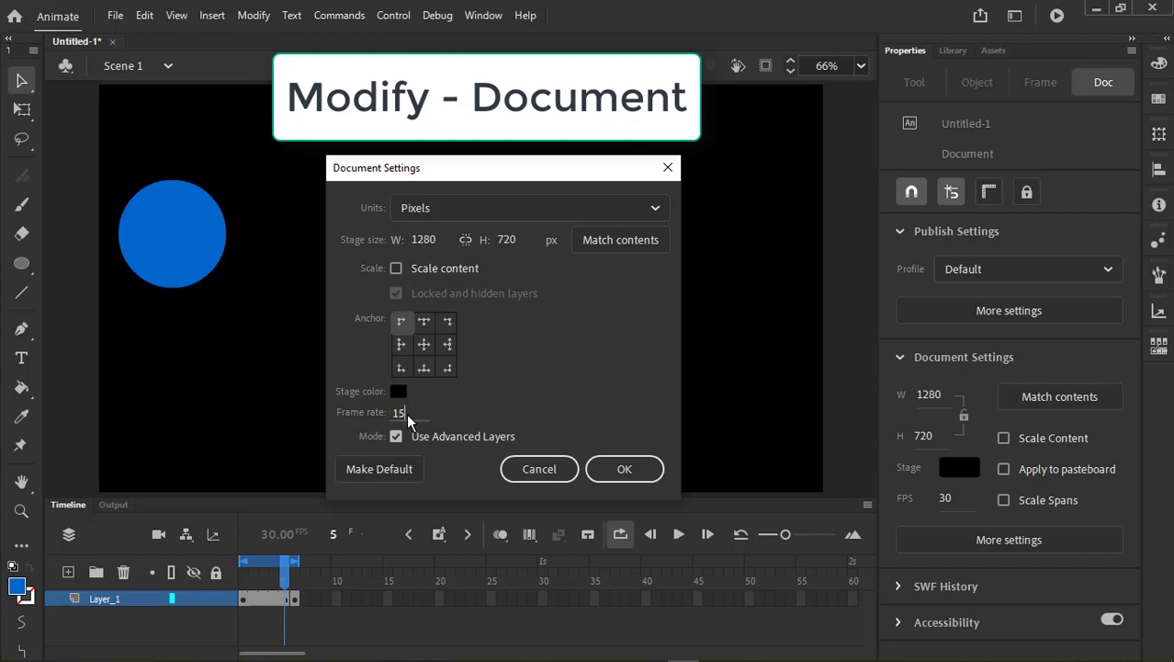
{"action": "left_click", "coordinate": [607, 470]}
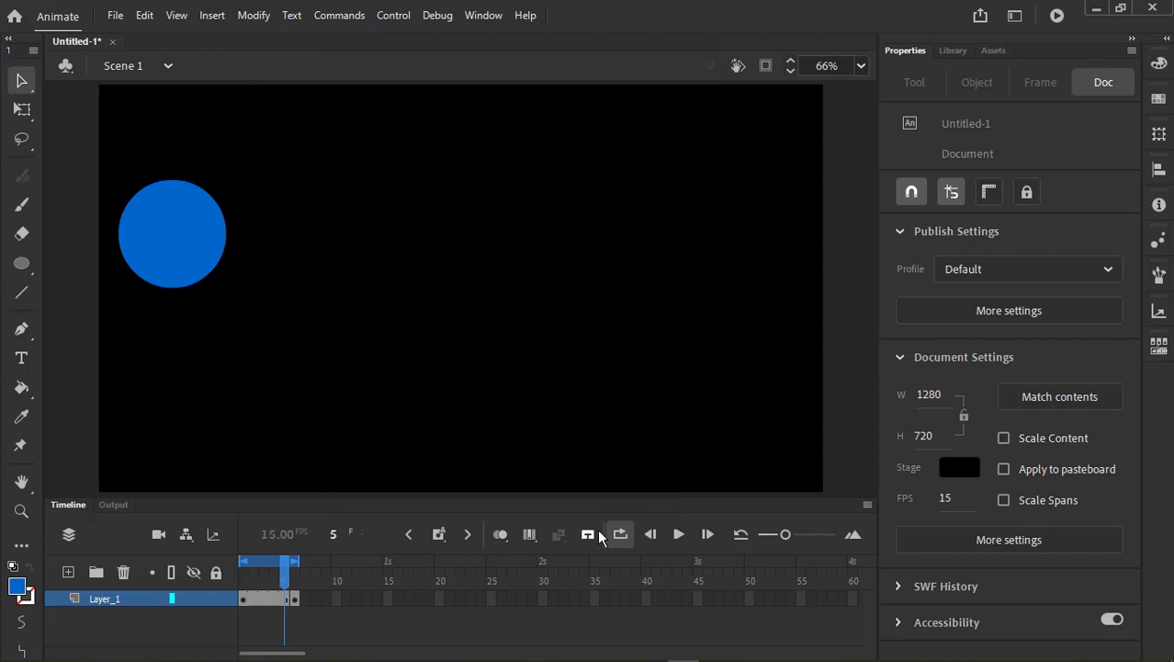
{"action": "left_click", "coordinate": [678, 535]}
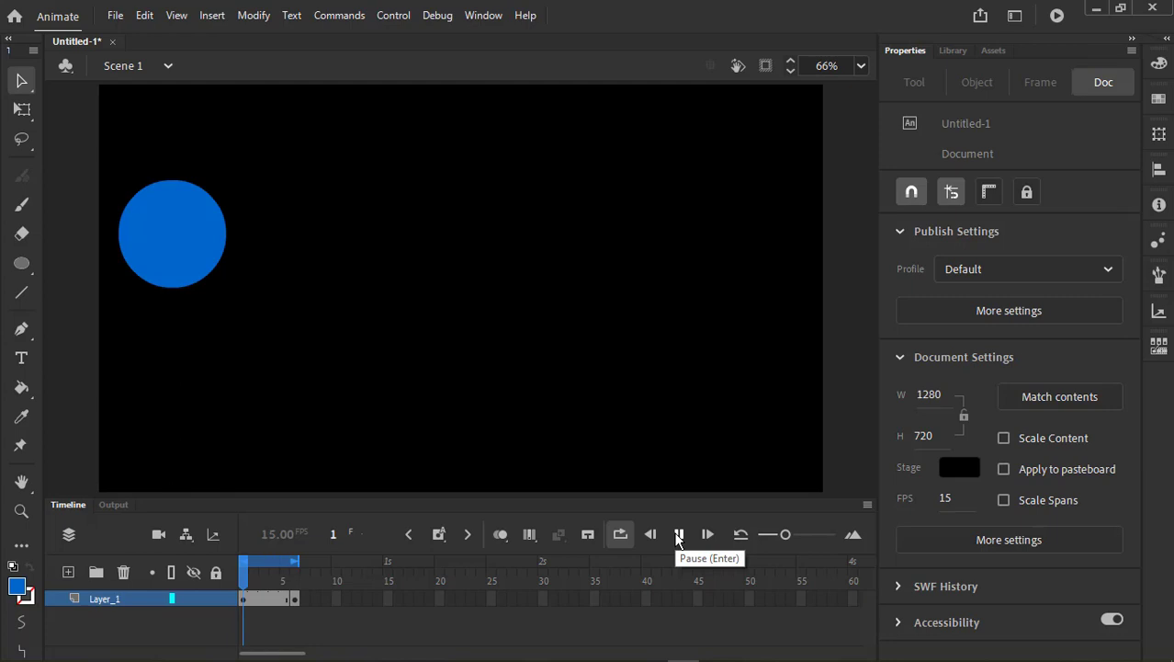
Stop playback and lower the document frame rate to 2 fps via Modify > Document.
{"action": "left_click", "coordinate": [679, 535]}
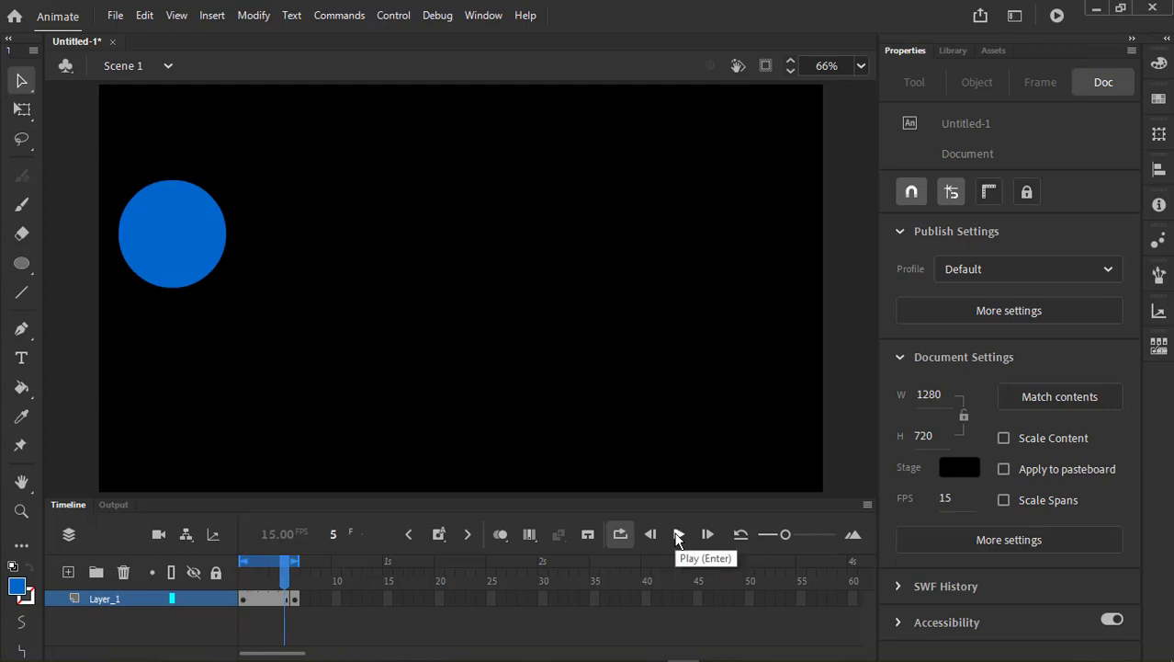
{"action": "left_click", "coordinate": [254, 16]}
{"action": "left_click", "coordinate": [285, 35]}
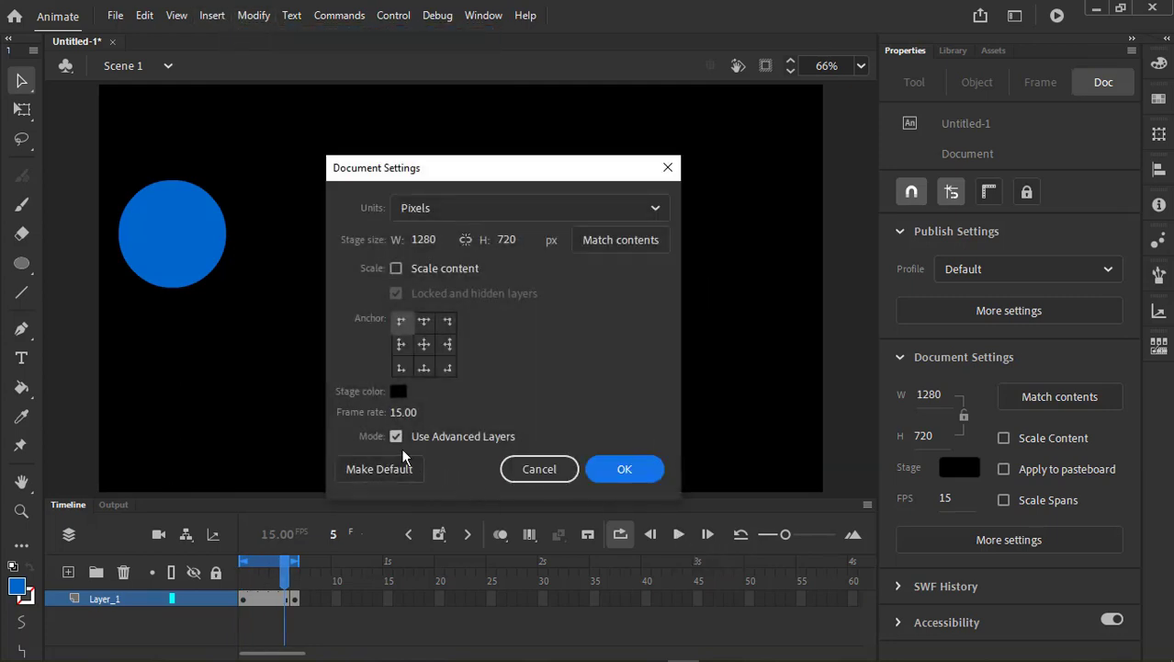
{"action": "left_click", "coordinate": [401, 413]}
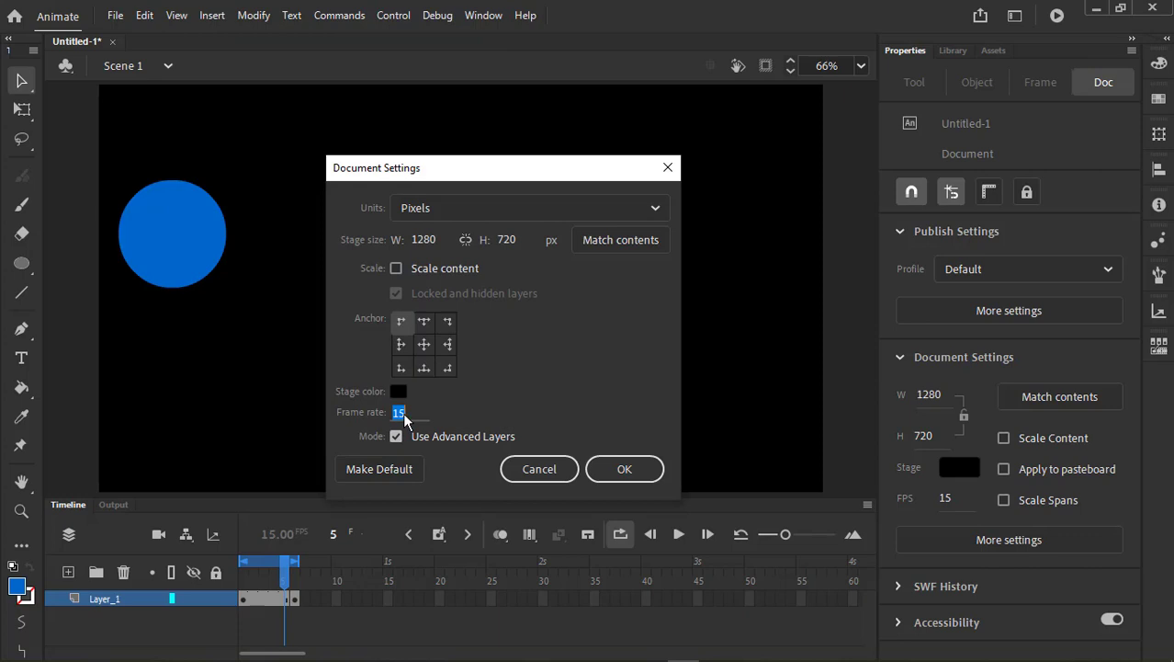
{"action": "type", "text": "2"}
{"action": "key", "text": "Return"}
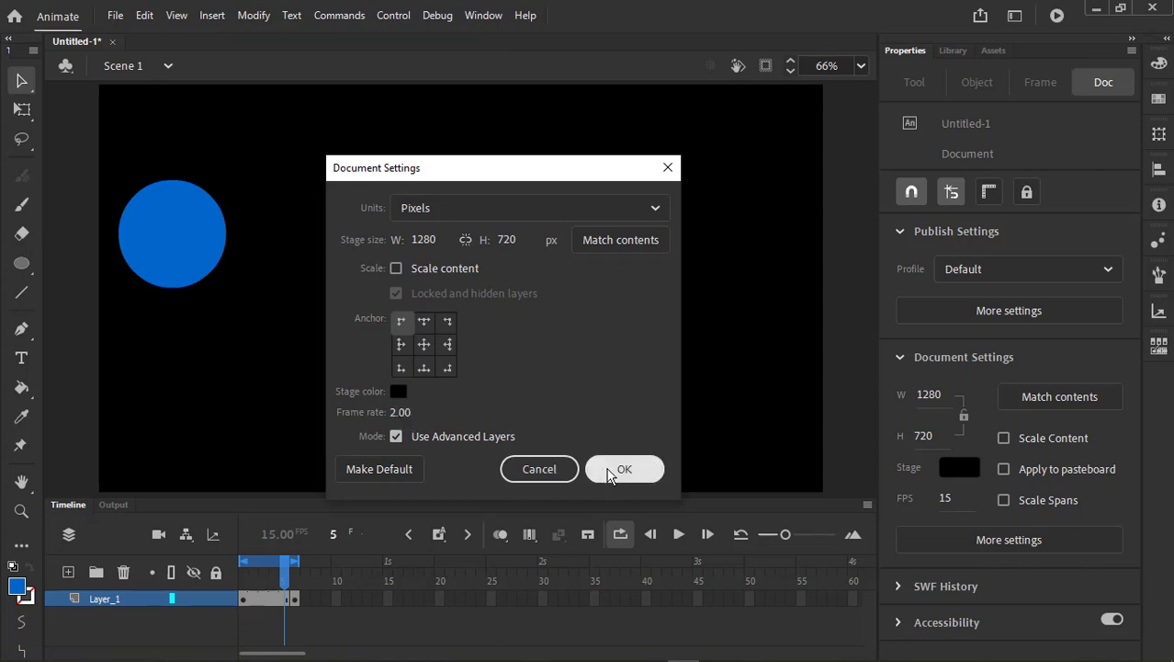
{"action": "left_click", "coordinate": [621, 469]}
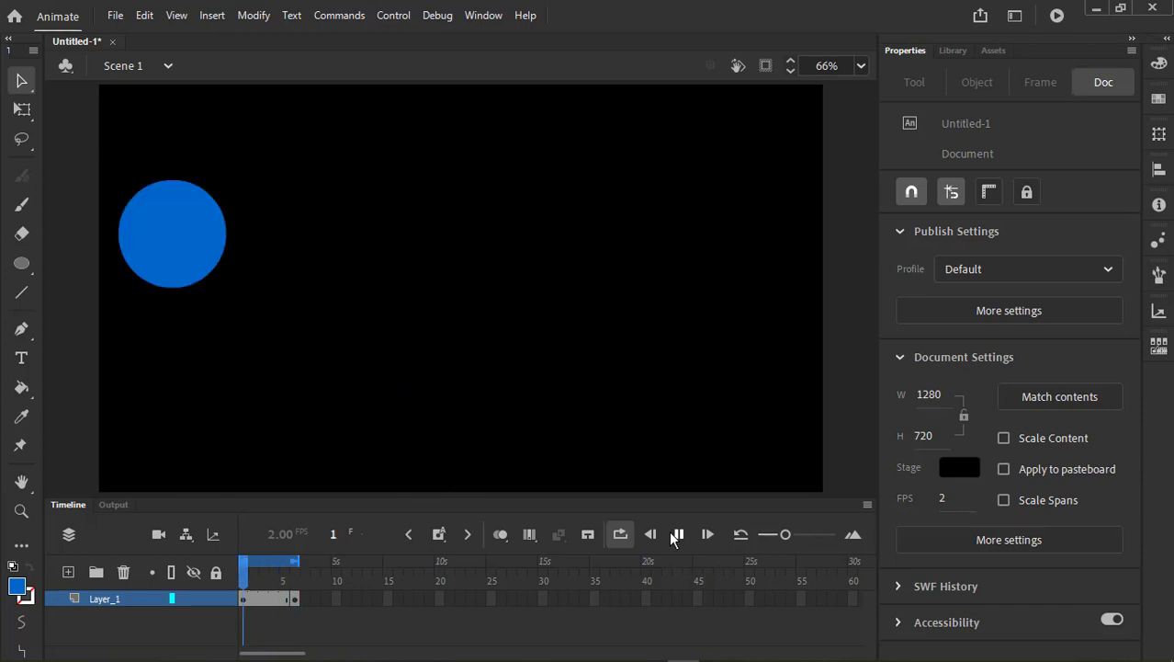
Stop the 2 fps playback and open the File menu.
{"action": "left_click", "coordinate": [677, 536]}
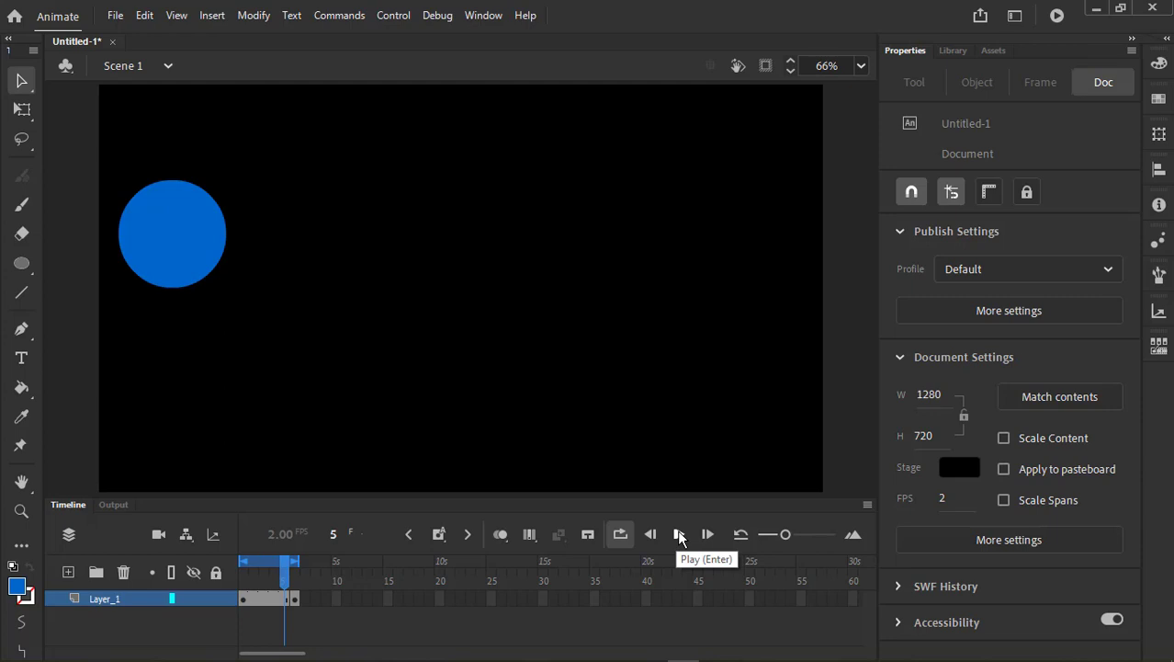
{"action": "left_click", "coordinate": [115, 15]}
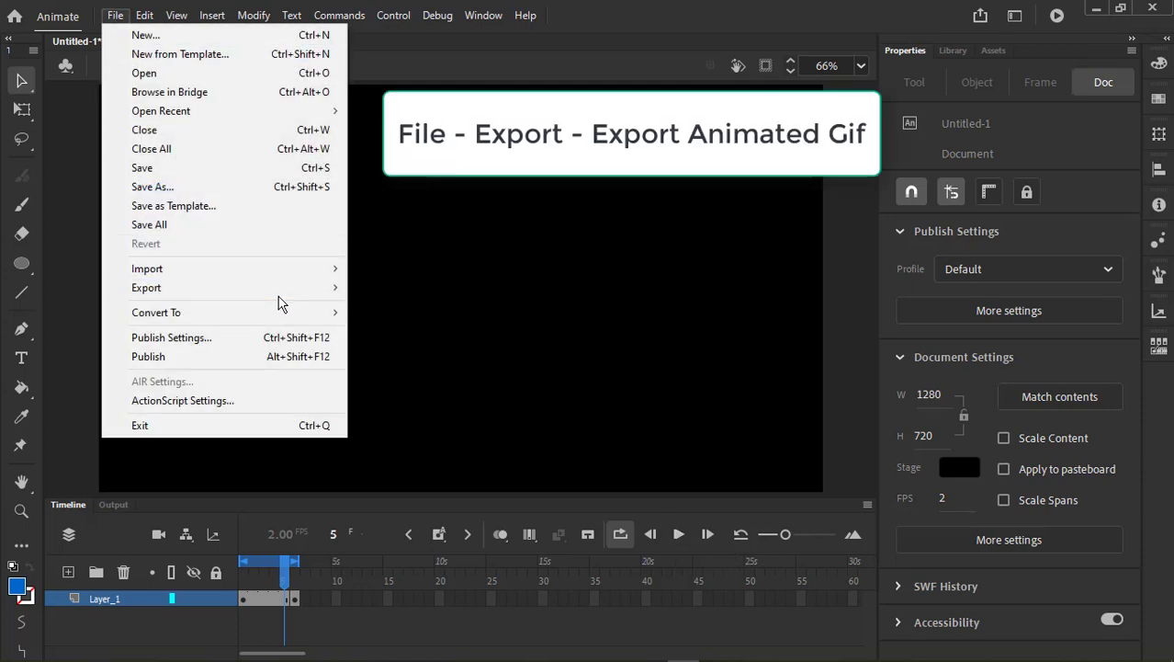